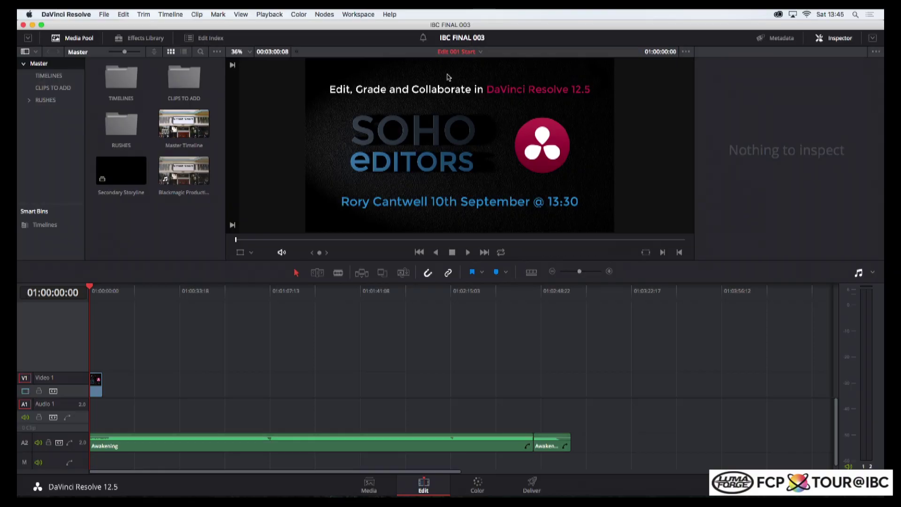
Reload the project as collaborator, discarding changes and loading its last saved version
{"action": "left_click", "coordinate": [424, 39]}
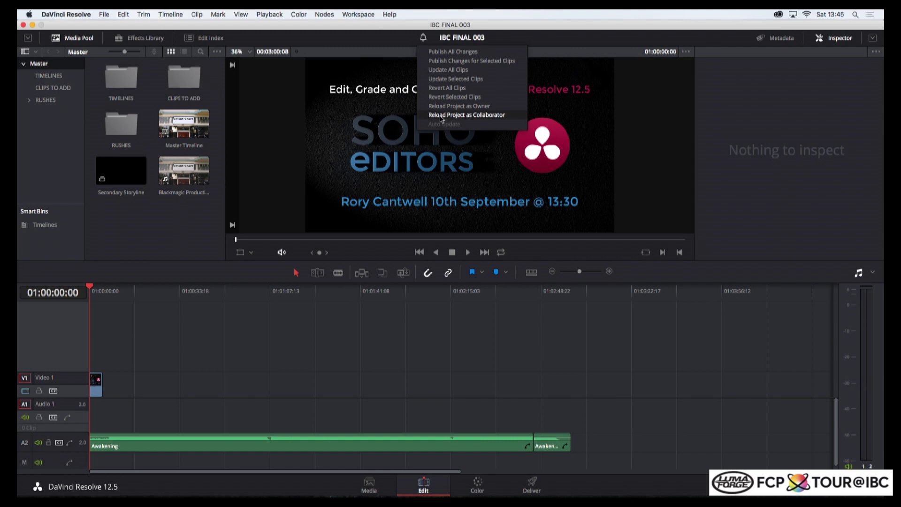
{"action": "left_click", "coordinate": [473, 121]}
{"action": "left_click", "coordinate": [527, 285]}
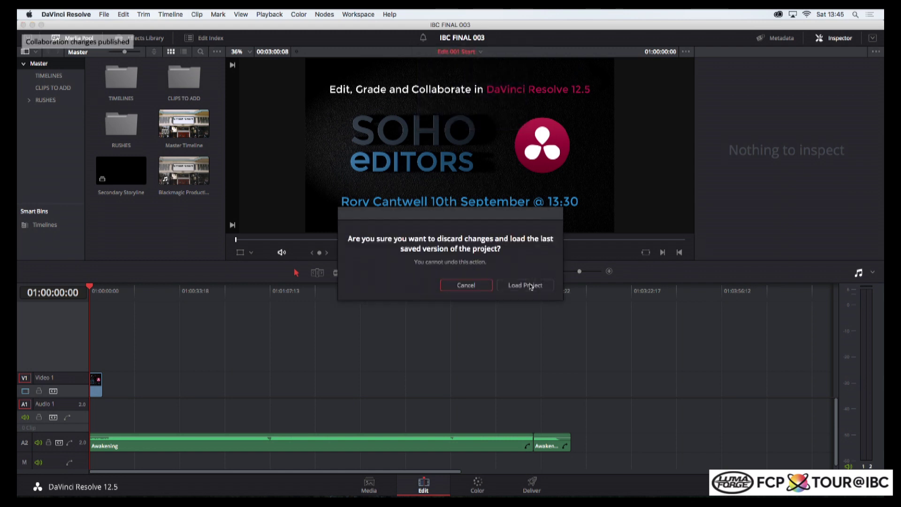
{"action": "left_click", "coordinate": [528, 284]}
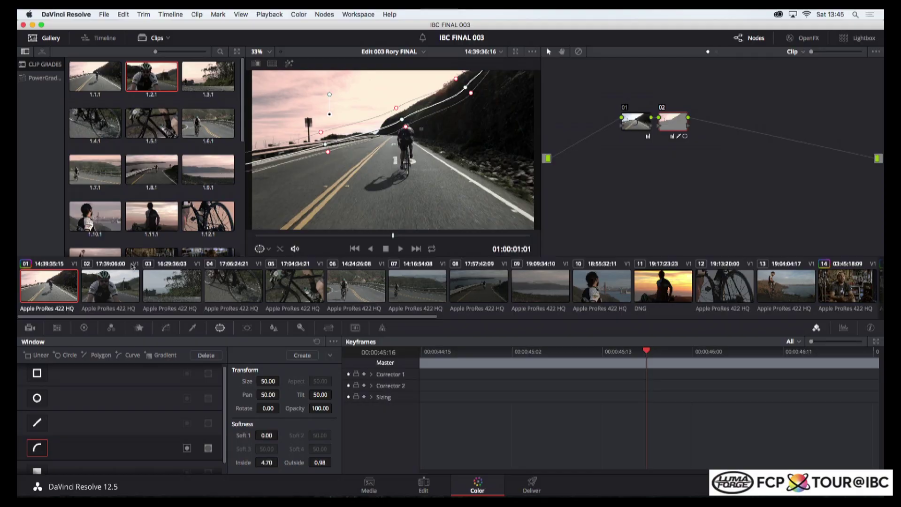
Apply saved gallery grades to clips 02 and 03, using still 1.3.1 for clip 03
{"action": "left_click", "coordinate": [111, 286]}
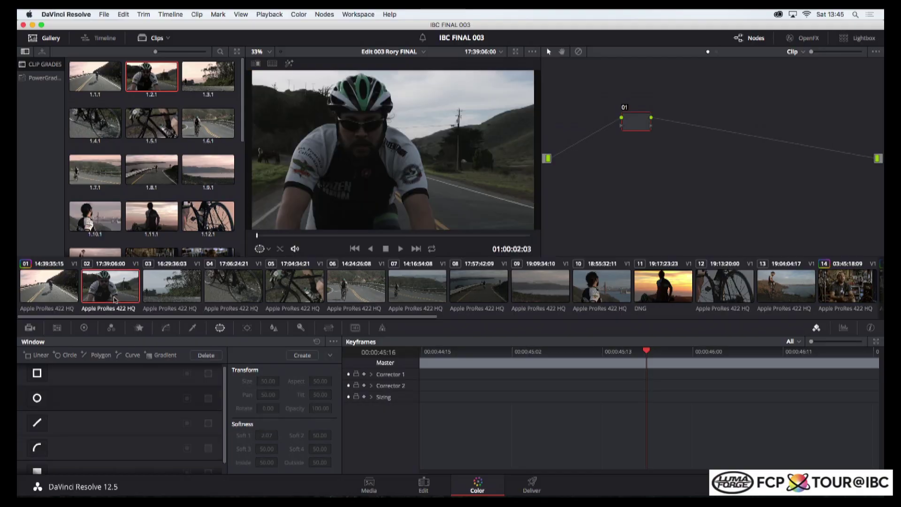
{"action": "key", "text": "alt+s"}
{"action": "left_click", "coordinate": [208, 78]}
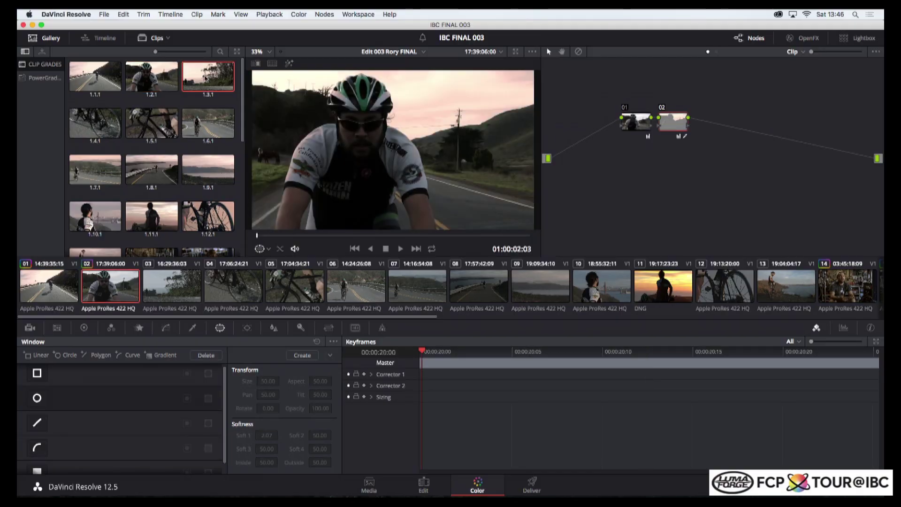
{"action": "left_click", "coordinate": [172, 282]}
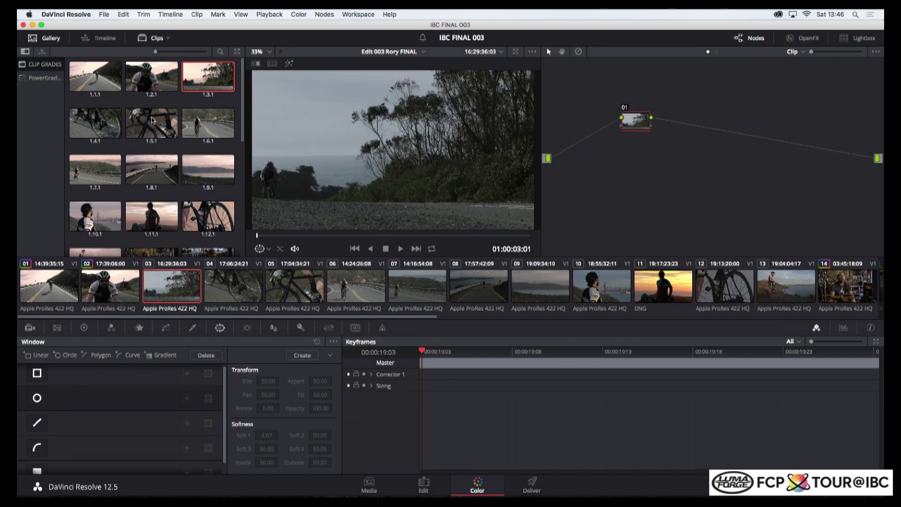
{"action": "middle_click", "coordinate": [203, 84]}
Apply gallery stills 1.4.1, 1.5.1 and 1.6.1 as grades to clips 04, 05 and 06 respectively
{"action": "key", "text": "Down"}
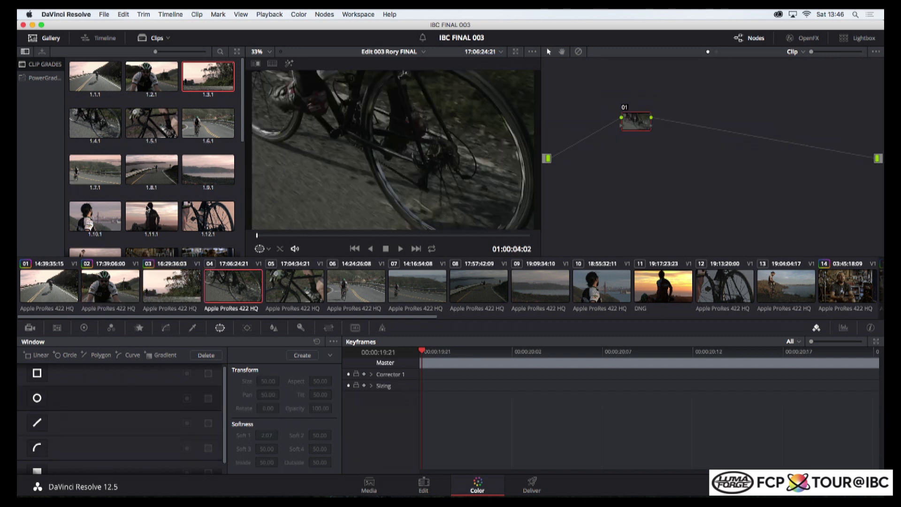
{"action": "middle_click", "coordinate": [101, 111]}
{"action": "key", "text": "Down"}
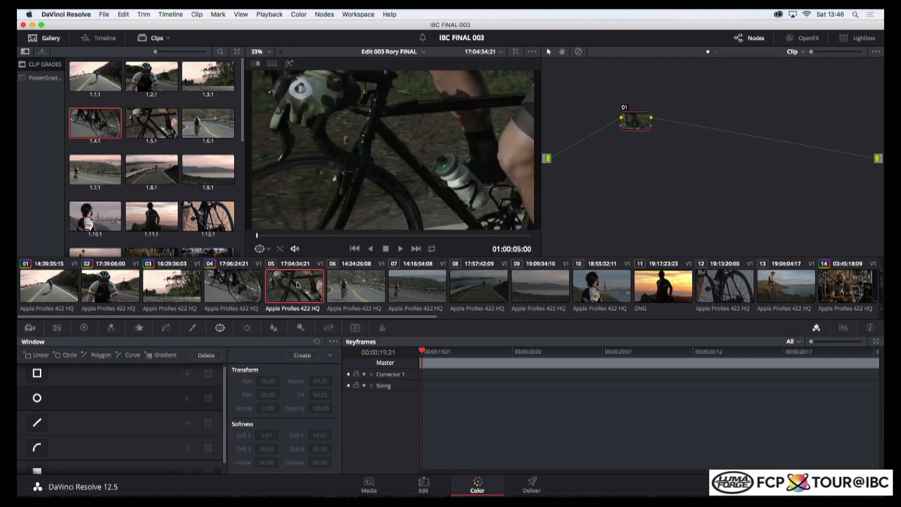
{"action": "middle_click", "coordinate": [148, 121]}
{"action": "left_click", "coordinate": [370, 298]}
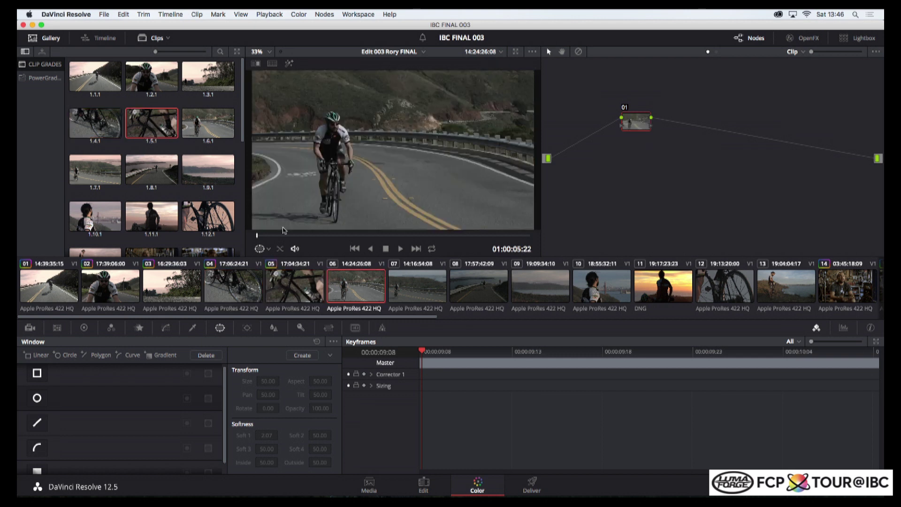
{"action": "middle_click", "coordinate": [197, 118]}
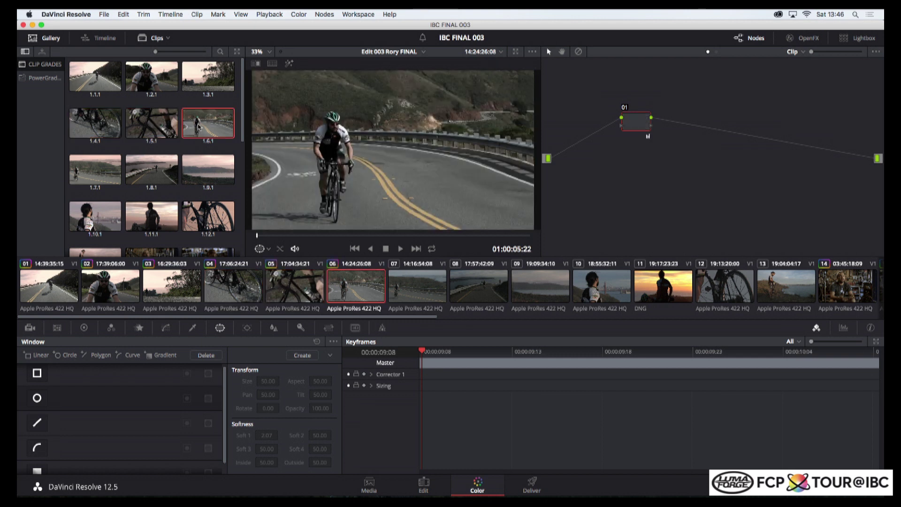
Apply the grade of gallery still 1.10.1 to clip 07 and that of still 1.11.1 to clip 08
{"action": "left_click", "coordinate": [412, 287]}
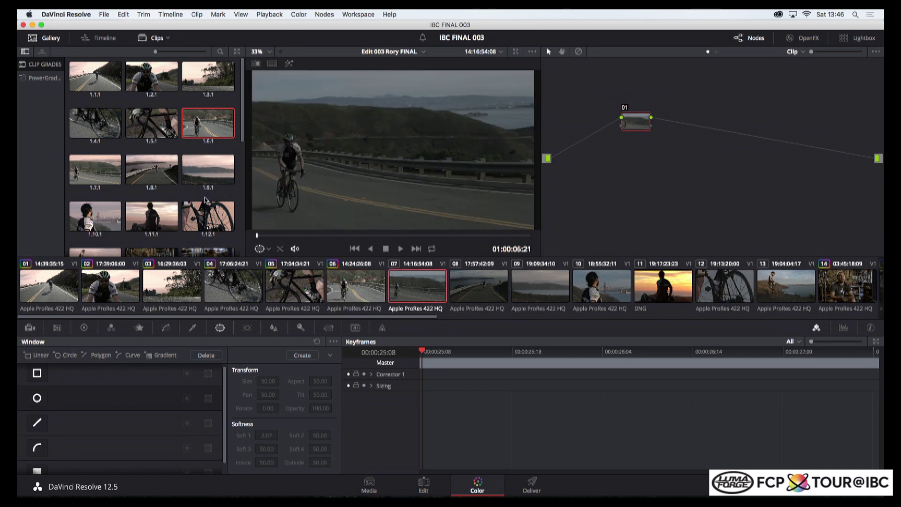
{"action": "scroll", "coordinate": [139, 213], "scroll_direction": "down", "scroll_amount": 1}
{"action": "middle_click", "coordinate": [106, 215]}
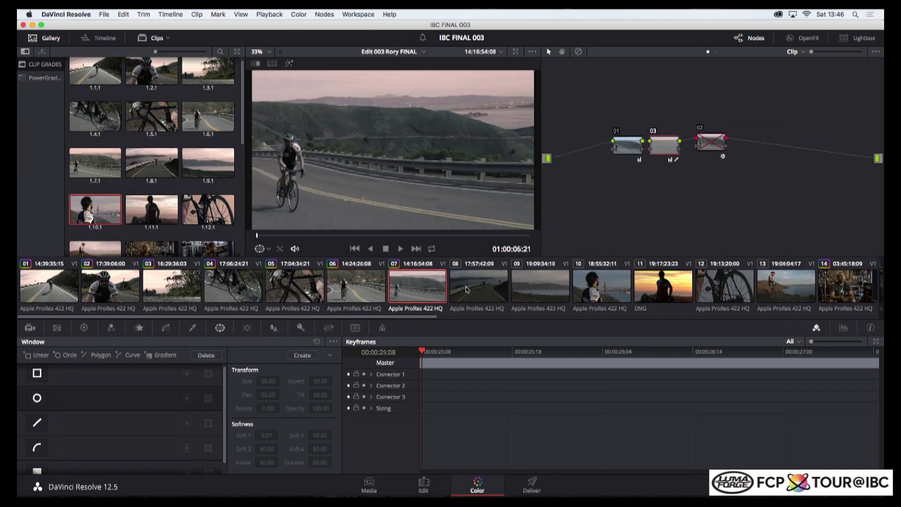
{"action": "left_click", "coordinate": [468, 289]}
{"action": "middle_click", "coordinate": [157, 210]}
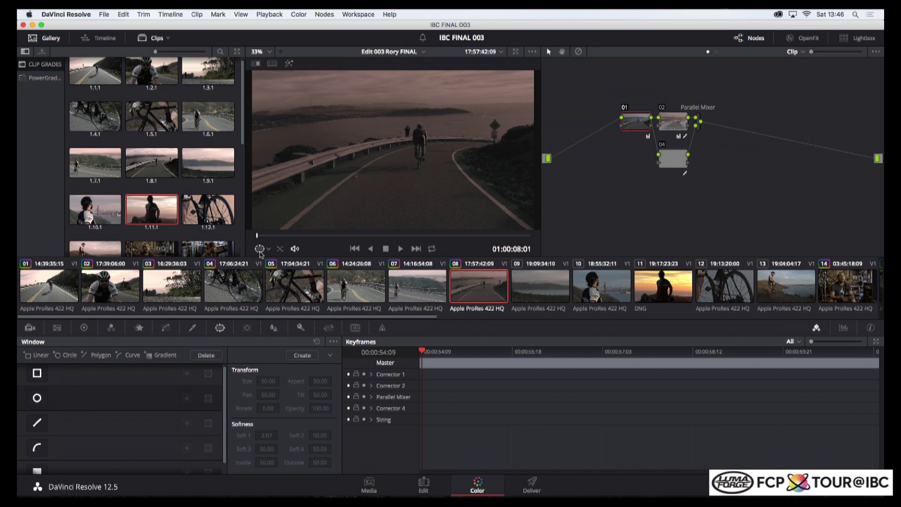
Examine the node graph stored in gallery still 1.11.1
{"action": "right_click", "coordinate": [156, 213]}
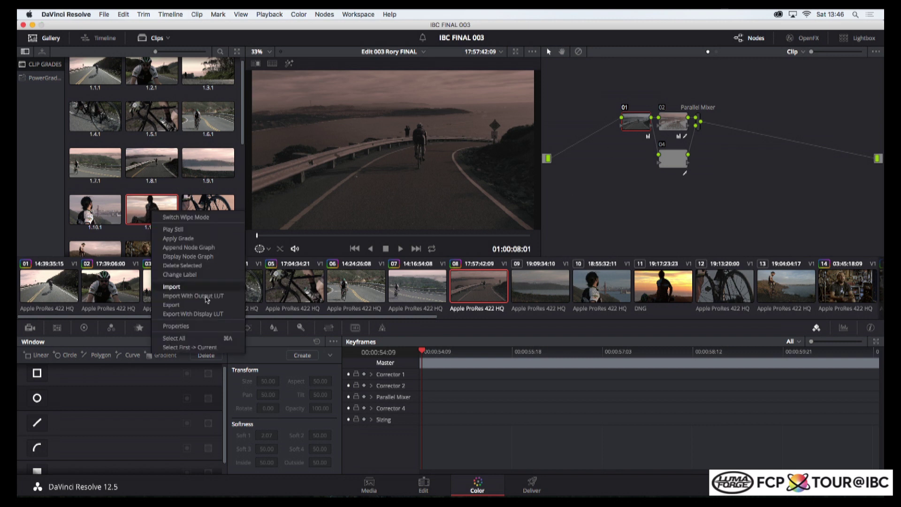
{"action": "left_click", "coordinate": [193, 257]}
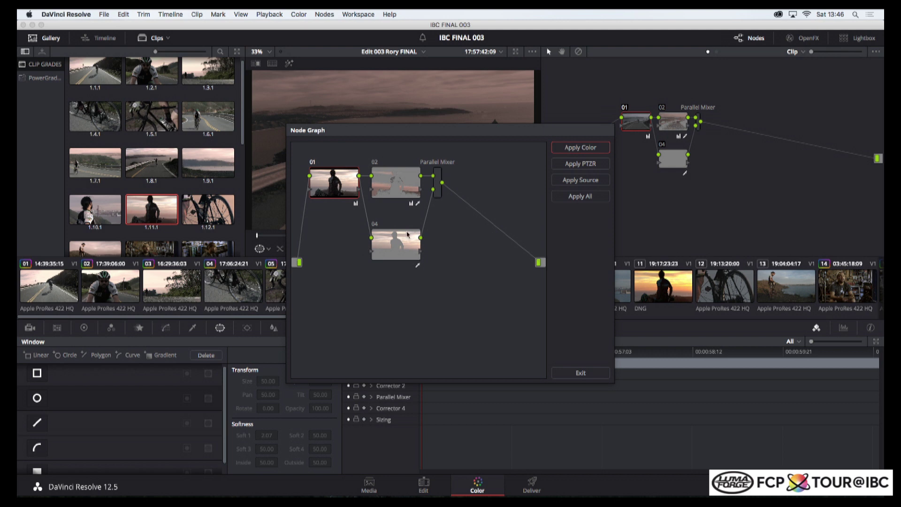
{"action": "left_click", "coordinate": [582, 373]}
Apply the grade of gallery still 1.9.1 to clip 09 and that of still 1.10.1 to clip 10
{"action": "left_click", "coordinate": [538, 285]}
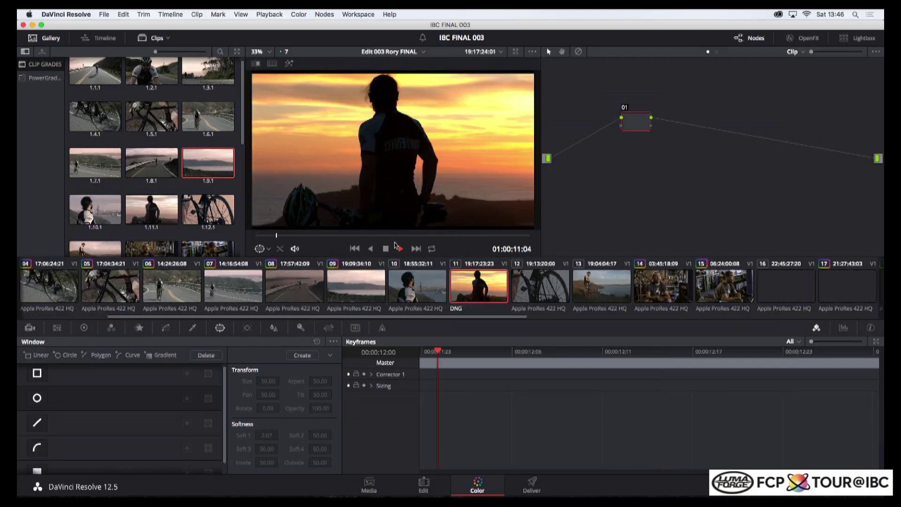
{"action": "key", "text": "Up"}
{"action": "scroll", "coordinate": [109, 190], "scroll_direction": "down", "scroll_amount": 1}
{"action": "left_click", "coordinate": [109, 191]}
Show the vectorscope and parade scopes for clip 11, reposition their window and play part of the clip
{"action": "key", "text": "Down"}
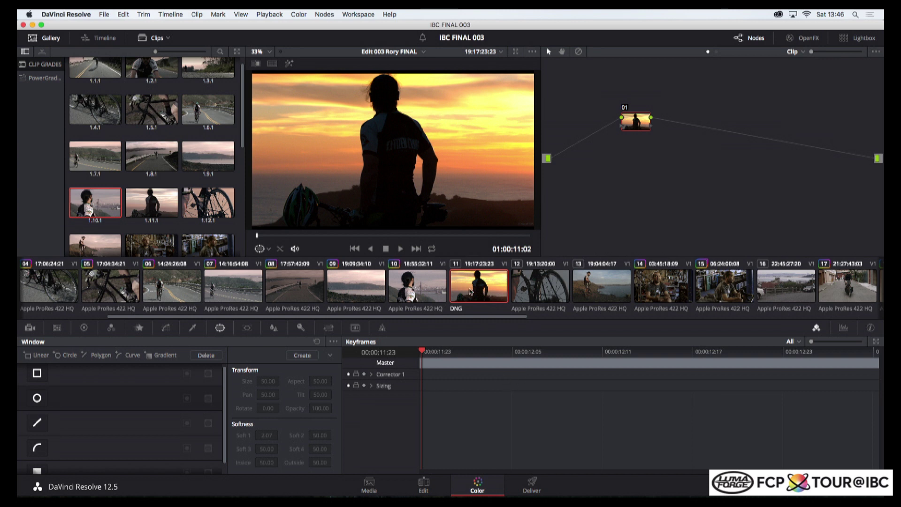
{"action": "right_click", "coordinate": [406, 145]}
{"action": "left_click", "coordinate": [439, 280]}
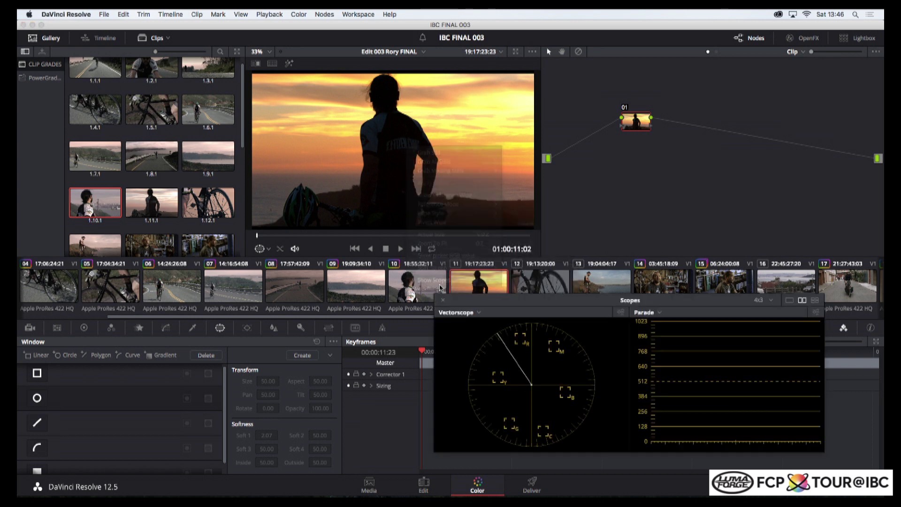
{"action": "left_click_drag", "start_coordinate": [560, 313], "coordinate": [581, 317]}
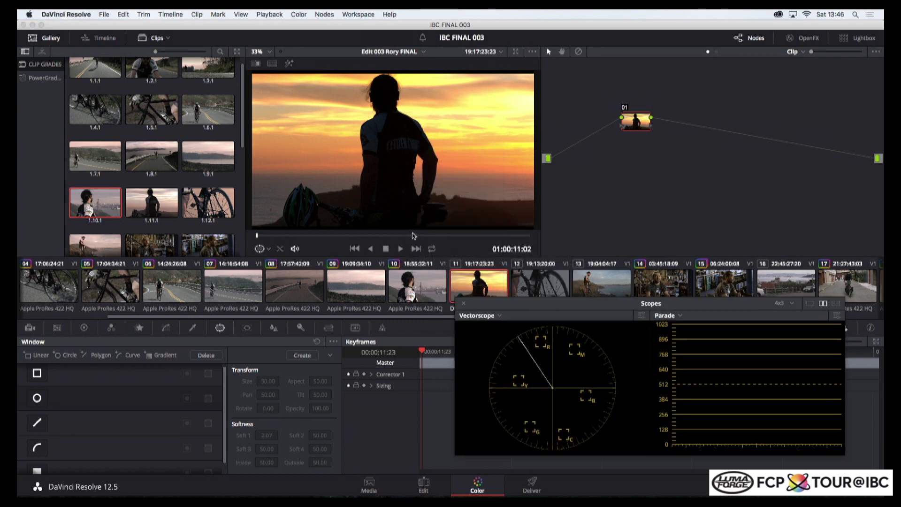
{"action": "key", "text": "space"}
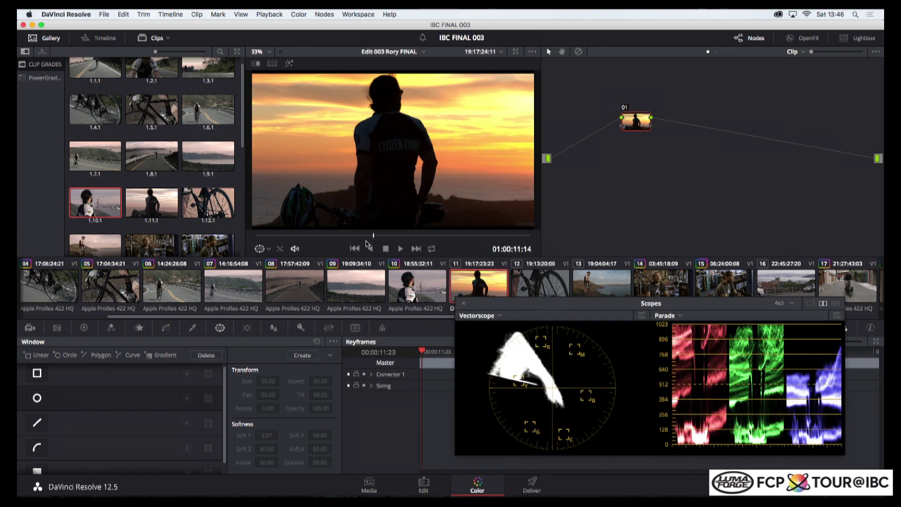
Balance clip 11 in the primary wheels with gain 0.76, saturation 31.60 and gamma 0.09
{"action": "left_click", "coordinate": [84, 328]}
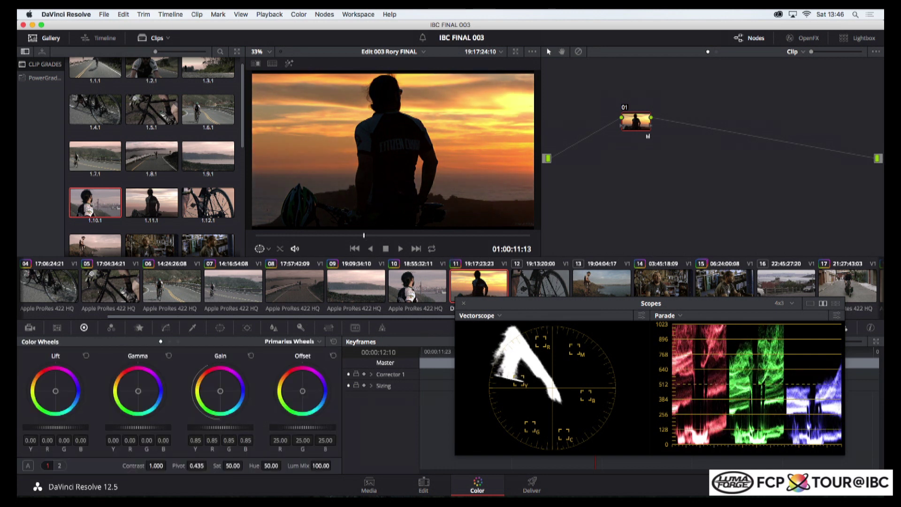
{"action": "left_click_drag", "start_coordinate": [201, 430], "coordinate": [204, 430]}
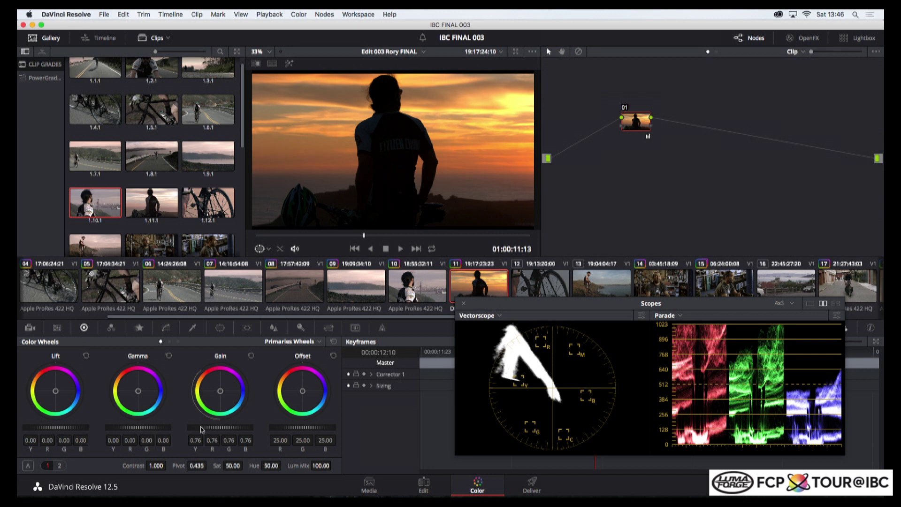
{"action": "mouse_move", "coordinate": [228, 463]}
{"action": "left_mouse_down"}
{"action": "mouse_move", "coordinate": [216, 463]}
{"action": "mouse_move", "coordinate": [245, 465]}
{"action": "mouse_move", "coordinate": [250, 390]}
{"action": "left_mouse_up"}
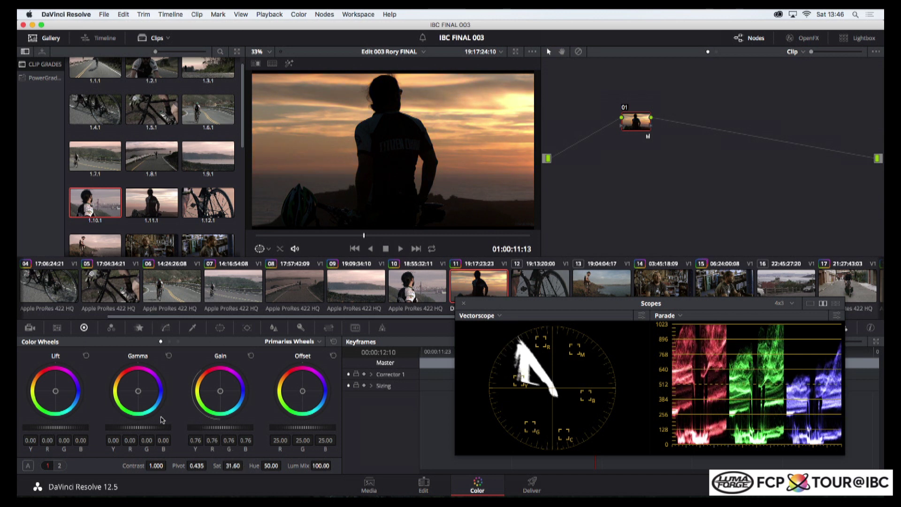
{"action": "left_click_drag", "start_coordinate": [134, 429], "coordinate": [142, 429]}
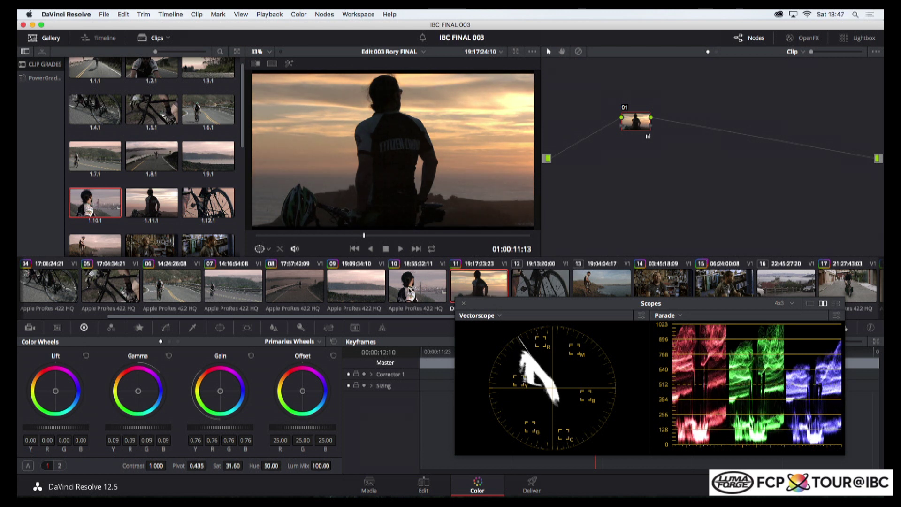
Compare with clip 10, then add a serial node to clip 11 that isolates and tints the sky pink with the HSL qualifier
{"action": "key", "text": "Up"}
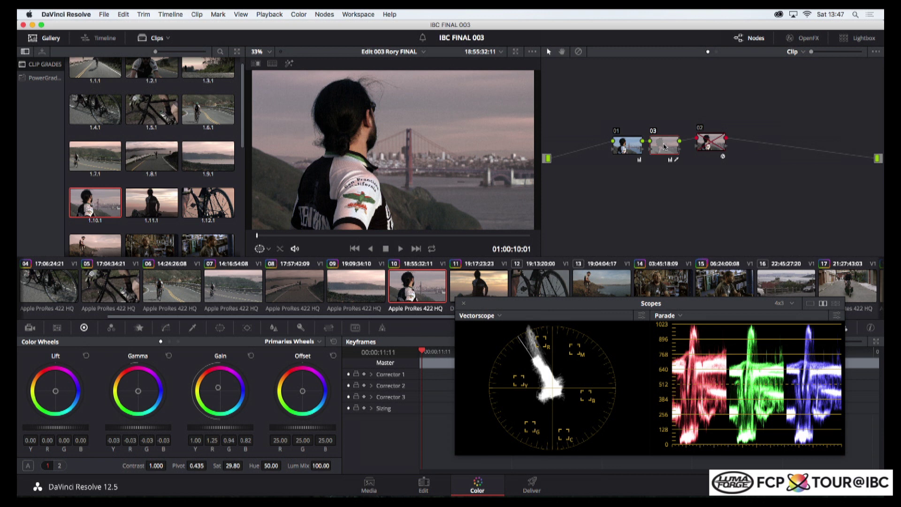
{"action": "left_click", "coordinate": [466, 278]}
{"action": "key", "text": "alt+s"}
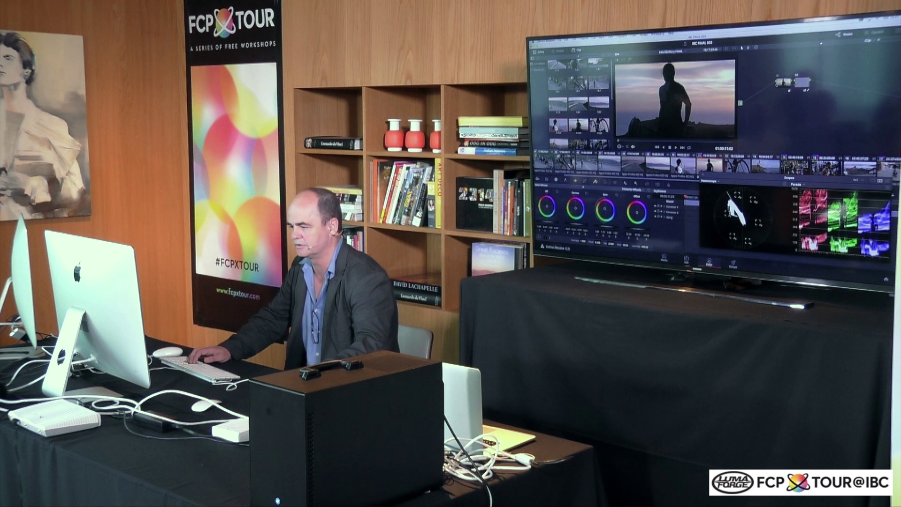
{"action": "key", "text": "alt+shift+q"}
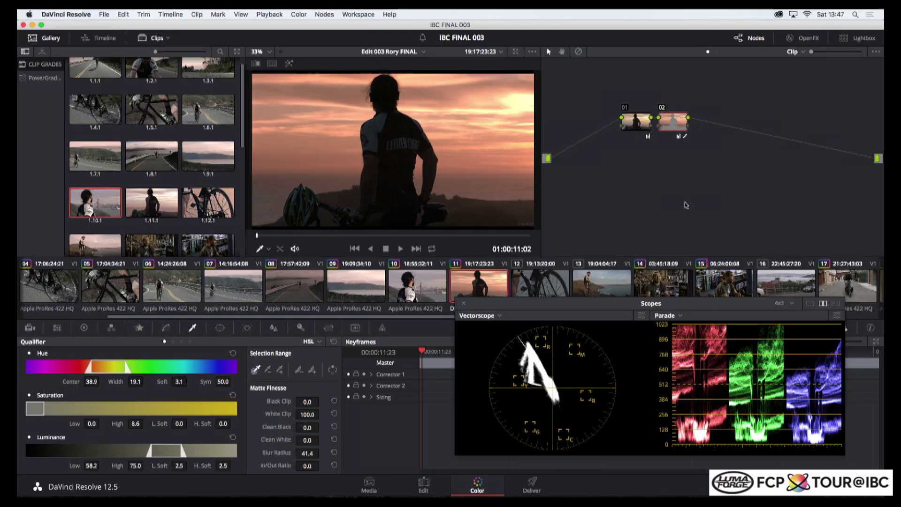
Apply the grade of gallery still 1.12.1 to clip 12 and that of still 1.13.1 to clip 13
{"action": "key", "text": "Down"}
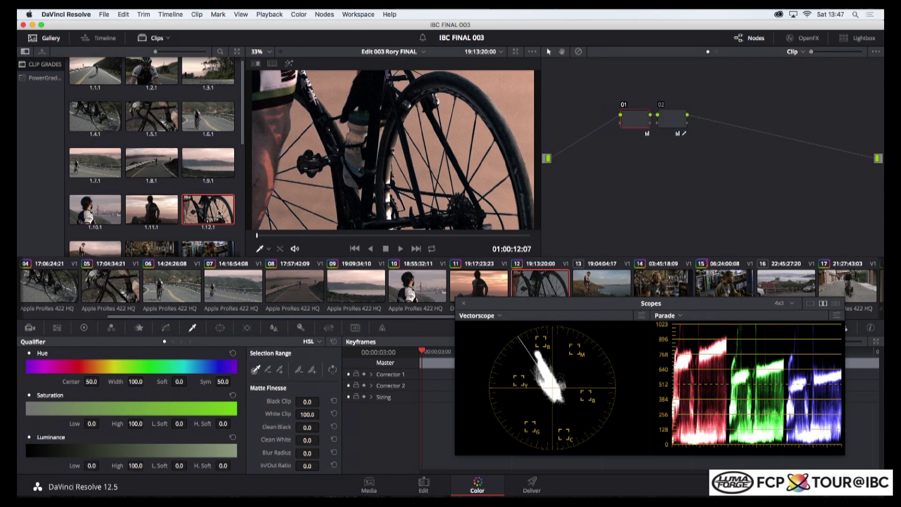
{"action": "key", "text": "Down"}
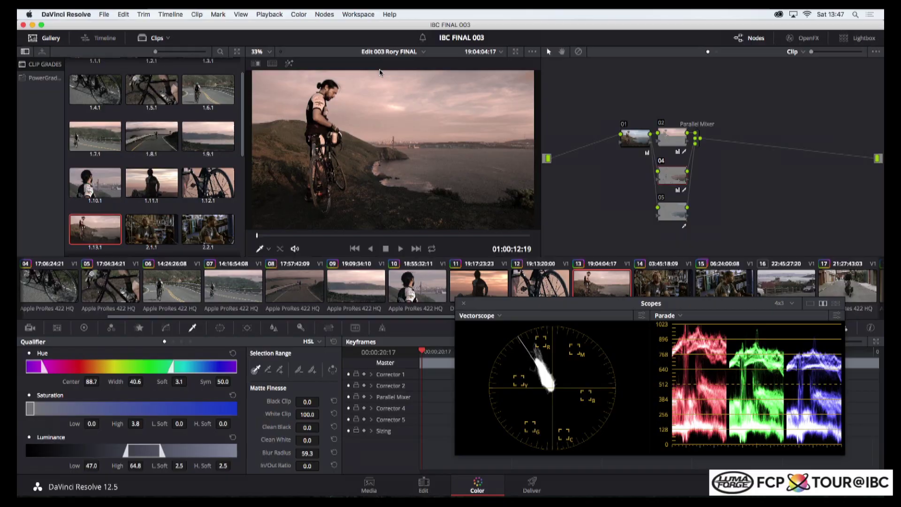
Publish all grading changes to the shared project and update all clips on the editing workstation
{"action": "left_click", "coordinate": [422, 37]}
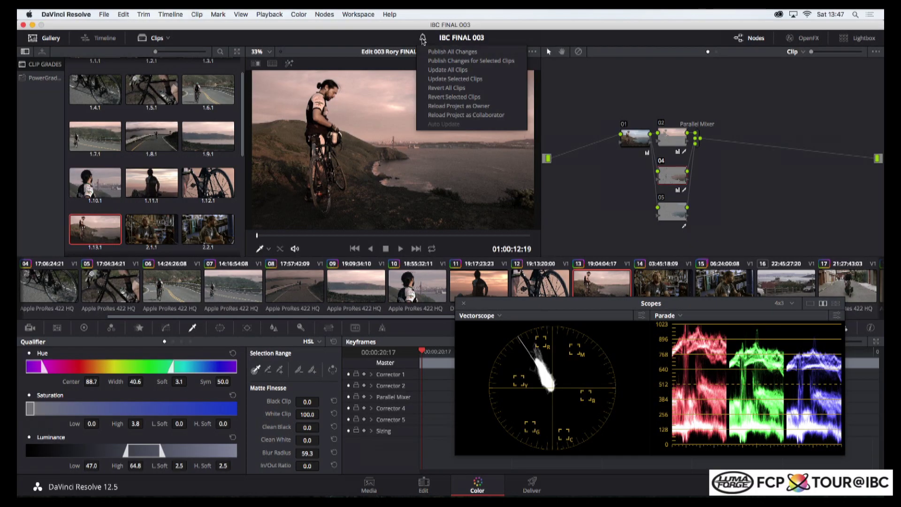
{"action": "left_click", "coordinate": [432, 53]}
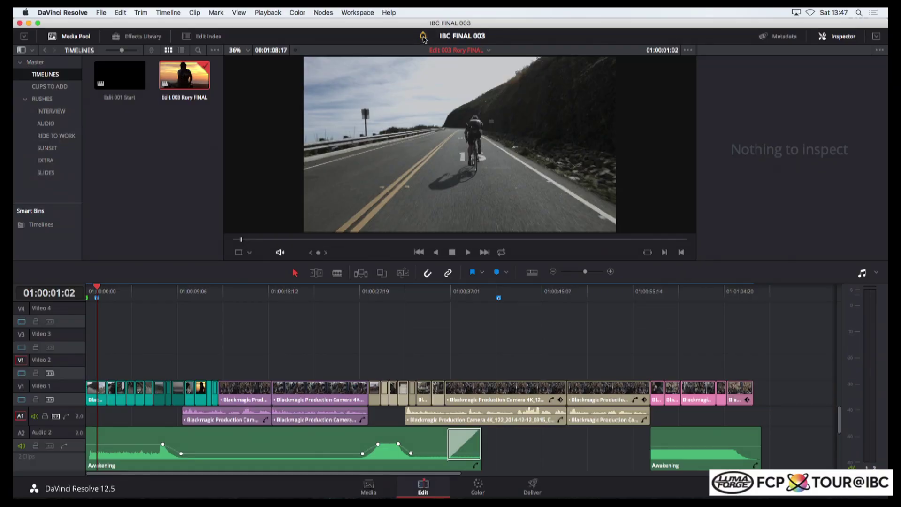
{"action": "left_click", "coordinate": [423, 36]}
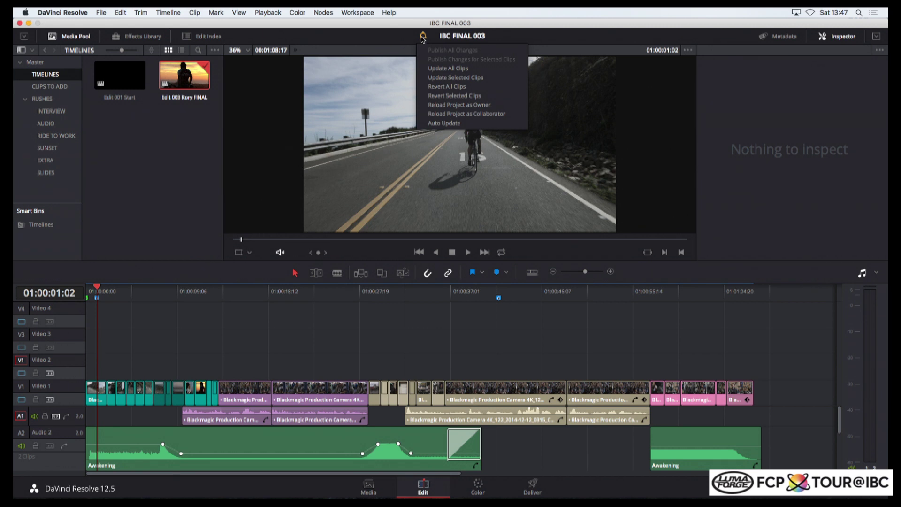
{"action": "left_click", "coordinate": [436, 70]}
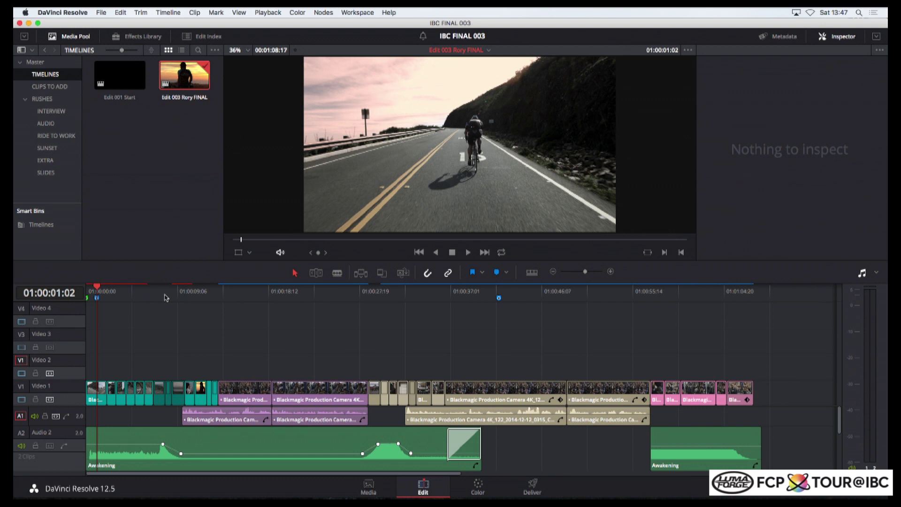
Move the playhead to the start of the timeline and select the first blue marker
{"action": "left_click_drag", "start_coordinate": [115, 289], "coordinate": [56, 291]}
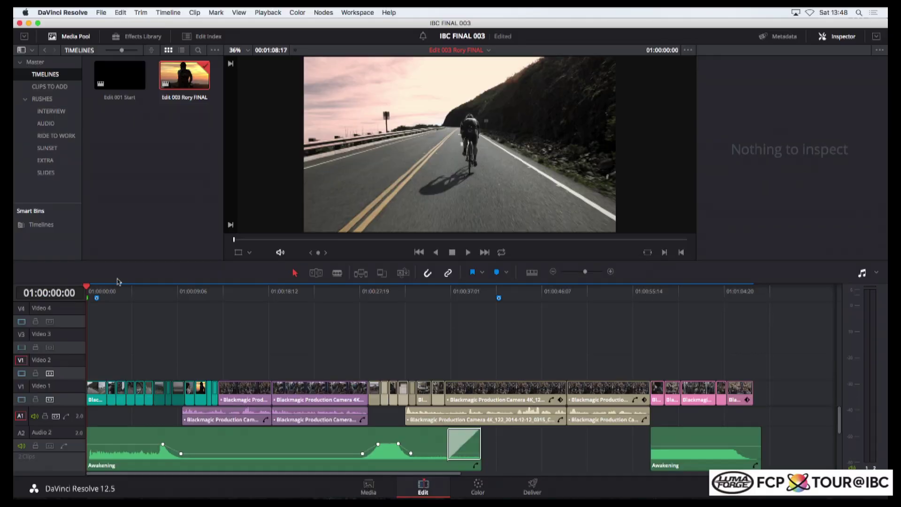
{"action": "left_click", "coordinate": [96, 297]}
Undo the last two timeline changes and redo both of them
{"action": "key", "text": "super+z"}
{"action": "key", "text": "super+z"}
{"action": "key", "text": "super+shift+z"}
{"action": "key", "text": "super+shift+z"}
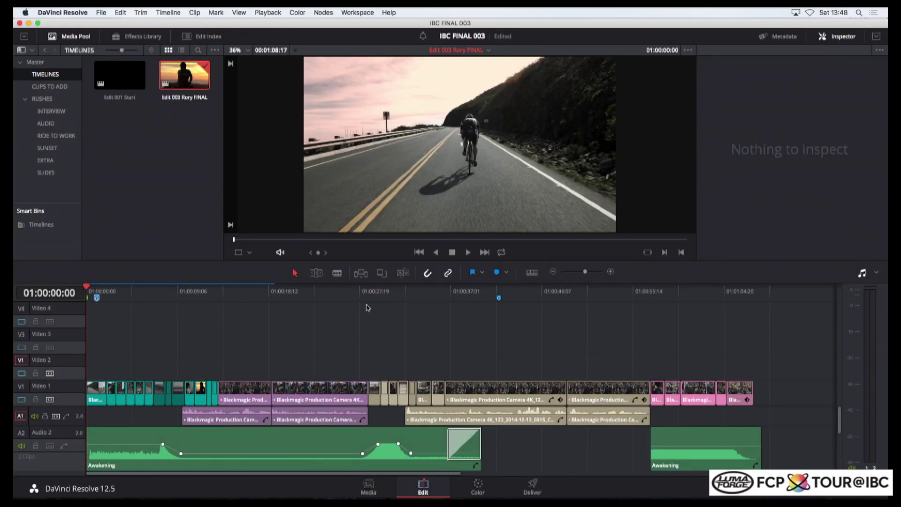
Place the playhead on the first blue marker at 01:00:01:02
{"action": "left_click_drag", "start_coordinate": [252, 300], "coordinate": [88, 314]}
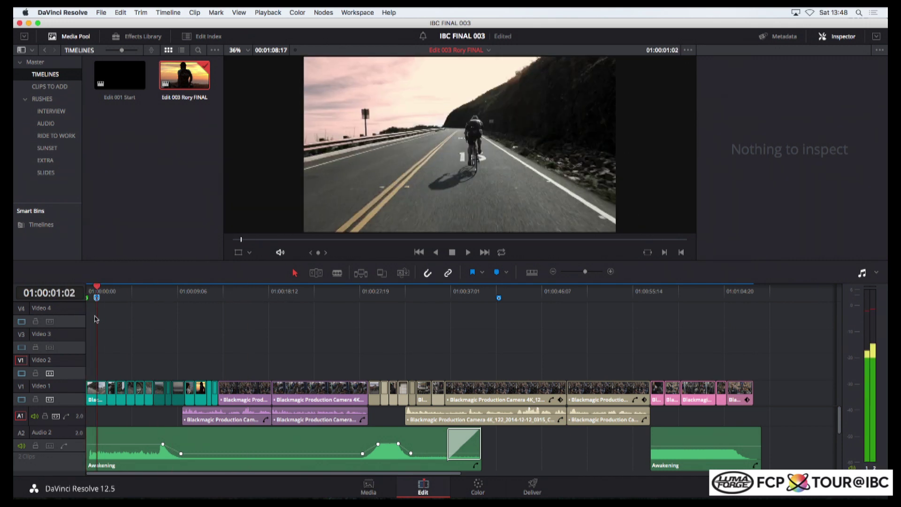
{"action": "key", "text": "super+equal"}
{"action": "key", "text": "super+equal"}
{"action": "key", "text": "super+equal"}
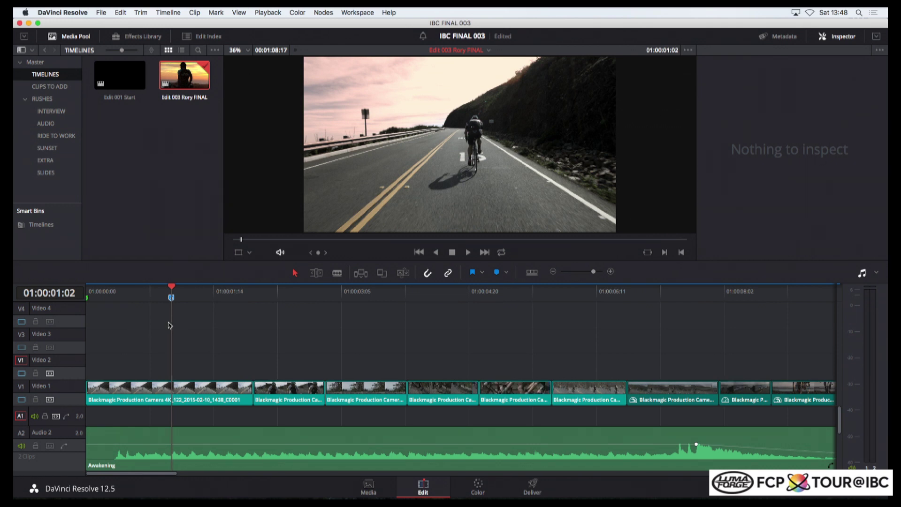
Overwrite the helmeted cyclist clip from the CLIPS TO ADD bin onto Video 2 at the marker, video only
{"action": "left_click", "coordinate": [53, 86]}
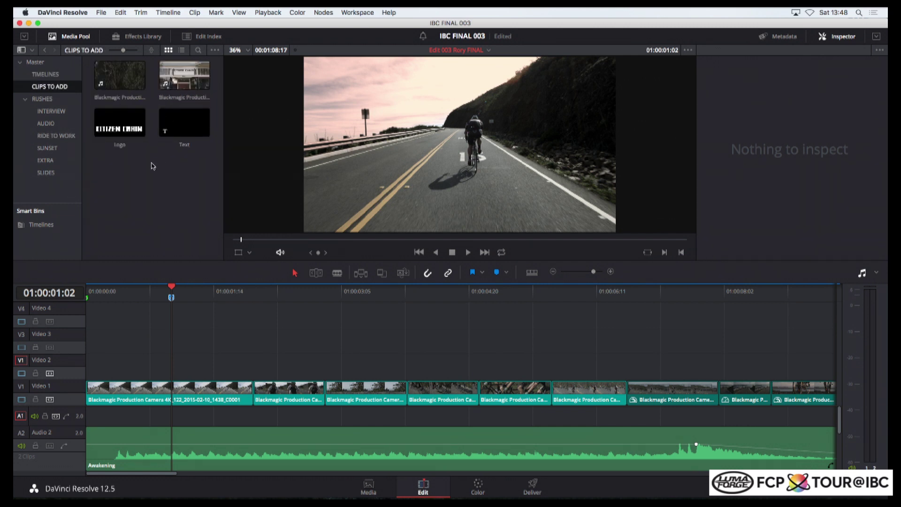
{"action": "left_click", "coordinate": [124, 74]}
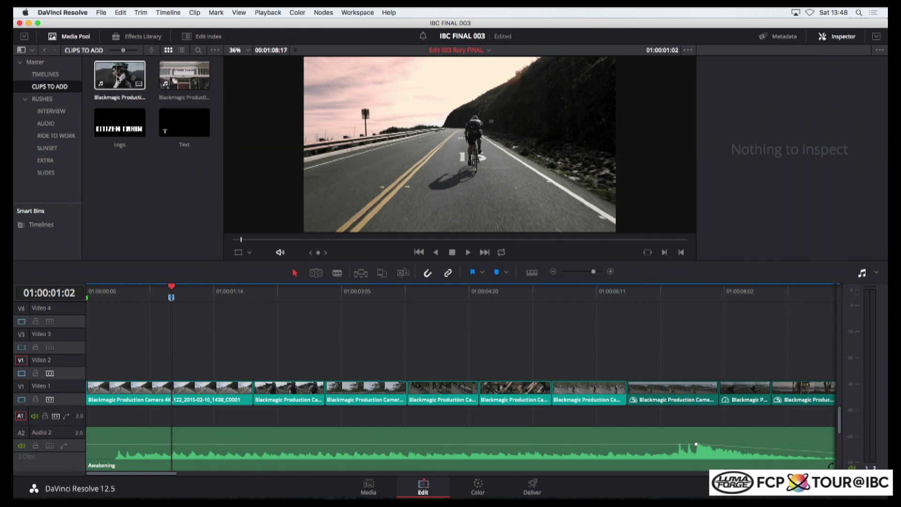
{"action": "double_click", "coordinate": [118, 81]}
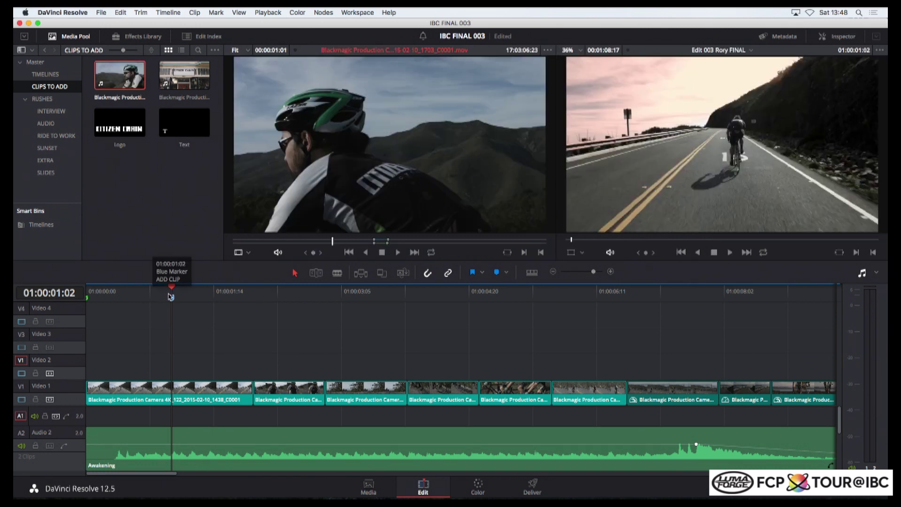
{"action": "left_click", "coordinate": [162, 325]}
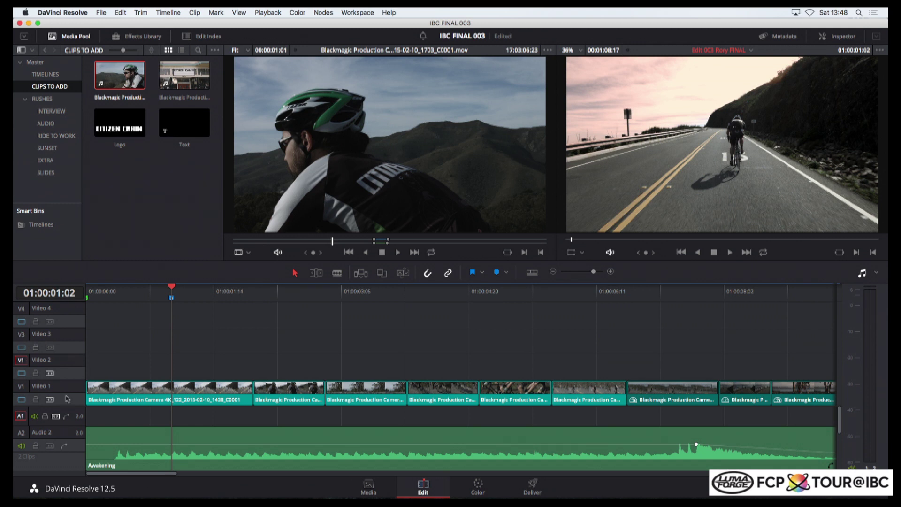
{"action": "left_click", "coordinate": [21, 416]}
{"action": "key", "text": "F10"}
{"action": "left_click_drag", "start_coordinate": [151, 363], "coordinate": [237, 363]}
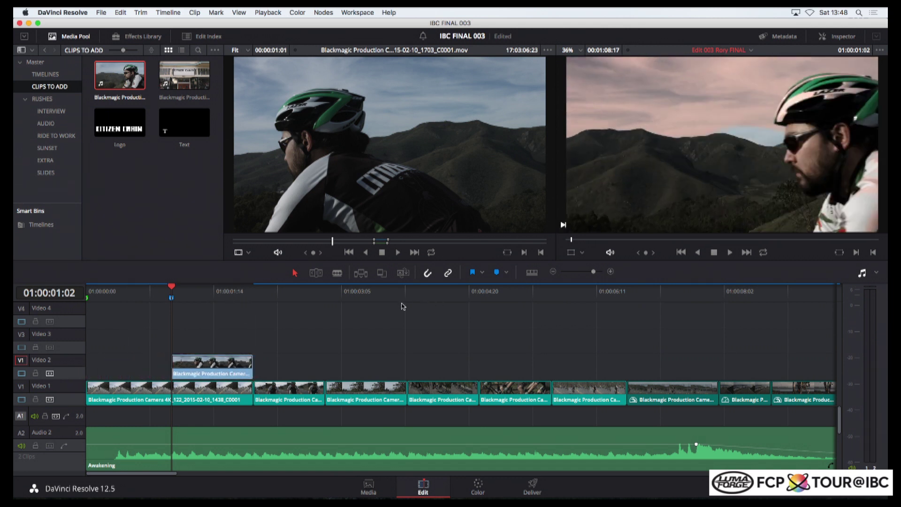
Place the playhead on the second blue marker at 01:00:41:23 and play the interview from there
{"action": "key", "text": "shift+z"}
{"action": "left_click", "coordinate": [498, 293]}
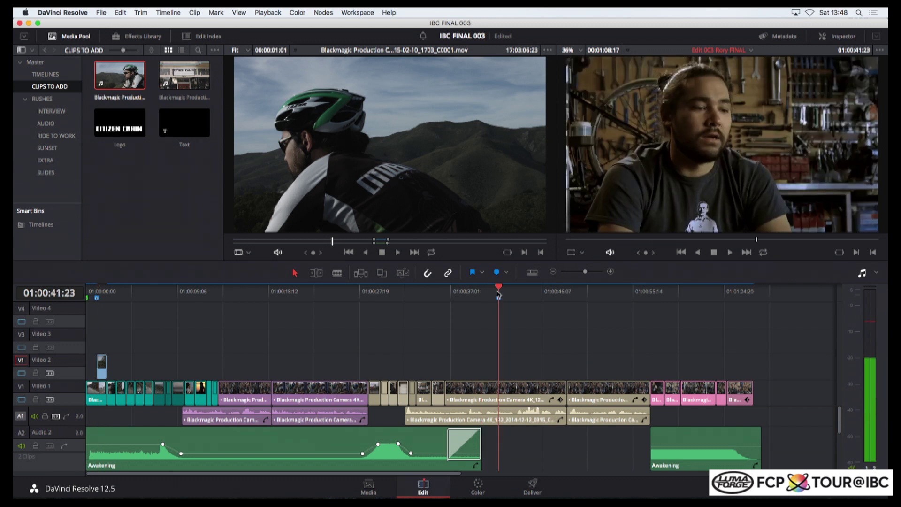
{"action": "key", "text": "space"}
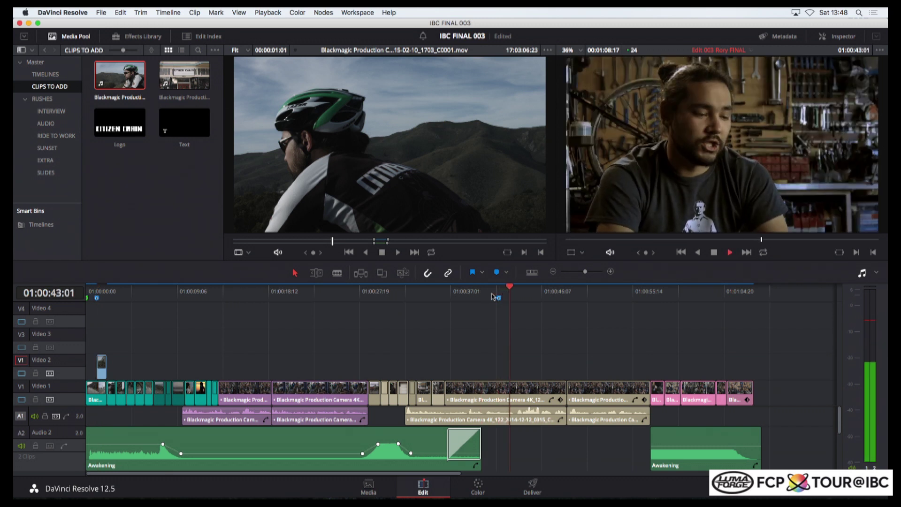
{"action": "key", "text": "space"}
Place the storefront clip on Video 2 above the interview at the second marker and play it back
{"action": "double_click", "coordinate": [191, 68]}
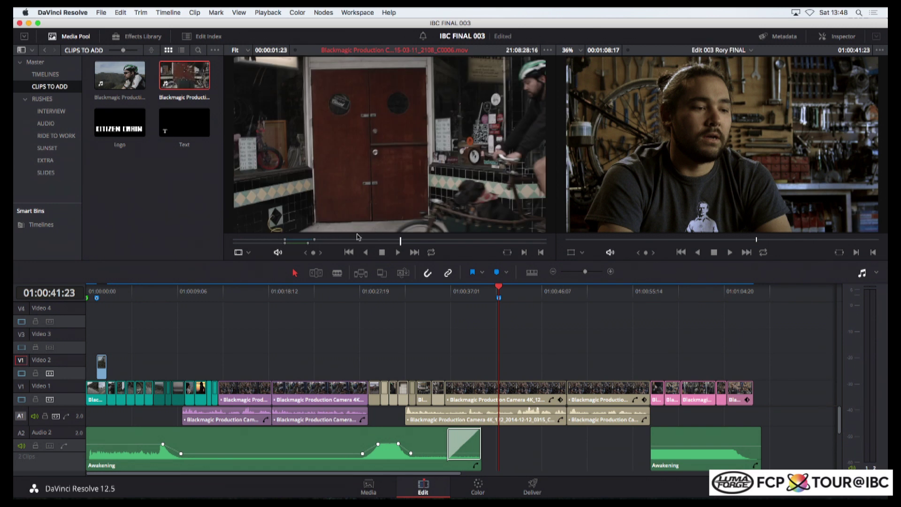
{"action": "key", "text": "F12"}
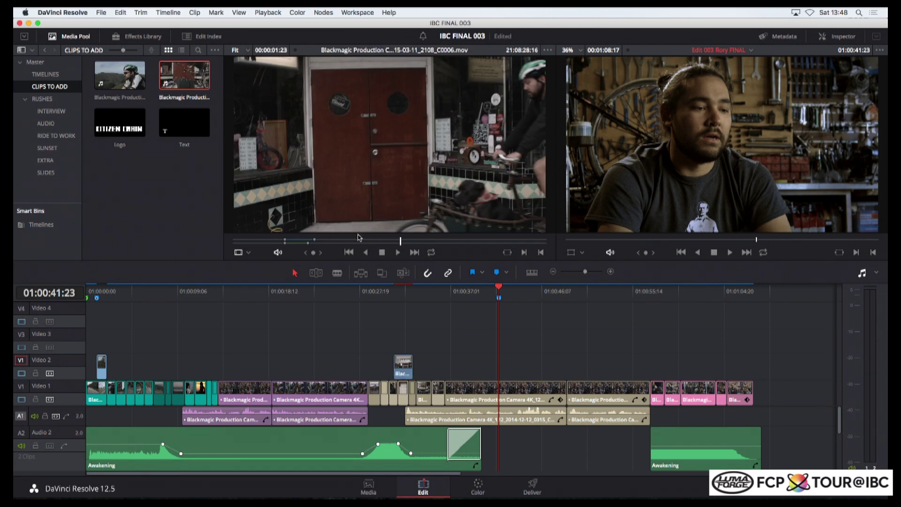
{"action": "key", "text": "super+z"}
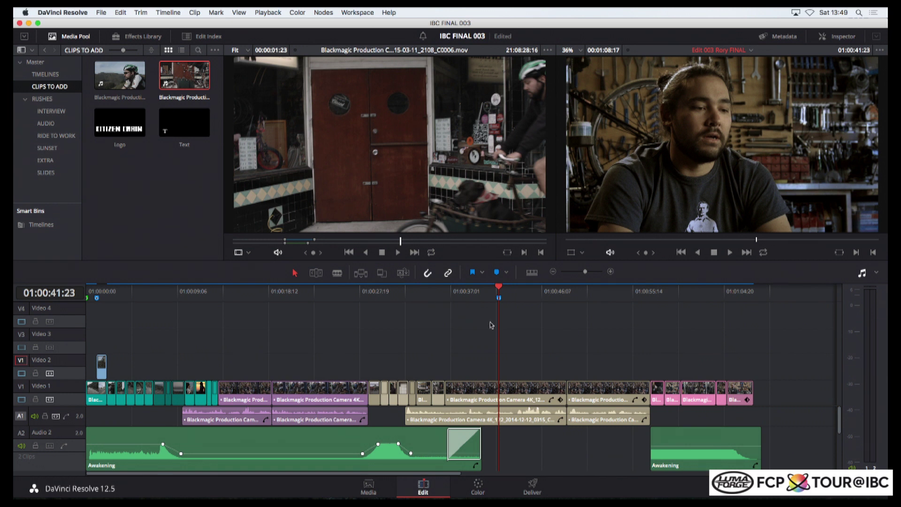
{"action": "key", "text": "F12"}
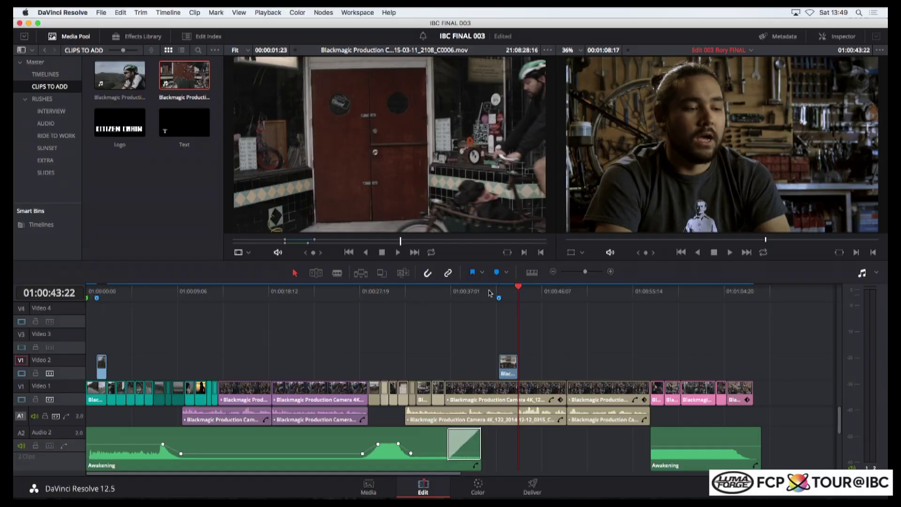
{"action": "left_click", "coordinate": [495, 291]}
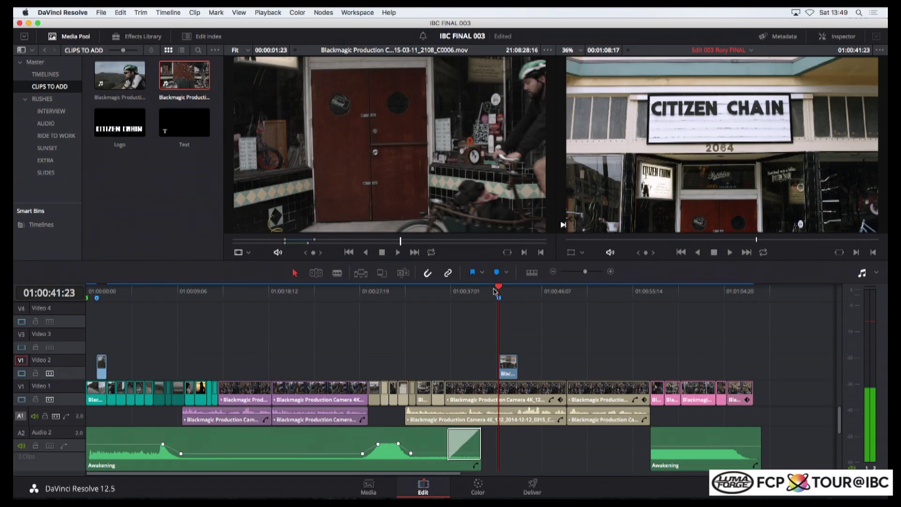
{"action": "key", "text": "space"}
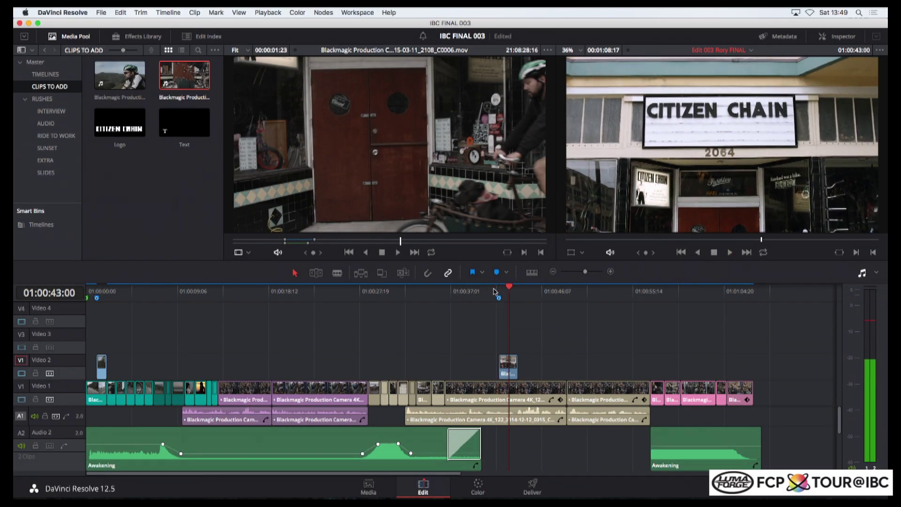
Select the new storefront clip, switch to the Color page and reset all grades and nodes of clip 24
{"action": "left_click", "coordinate": [506, 367]}
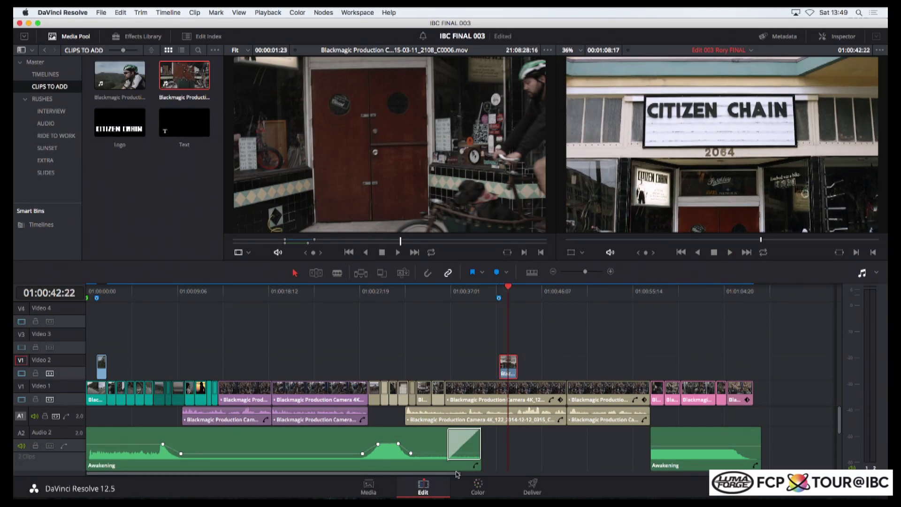
{"action": "left_click", "coordinate": [477, 487]}
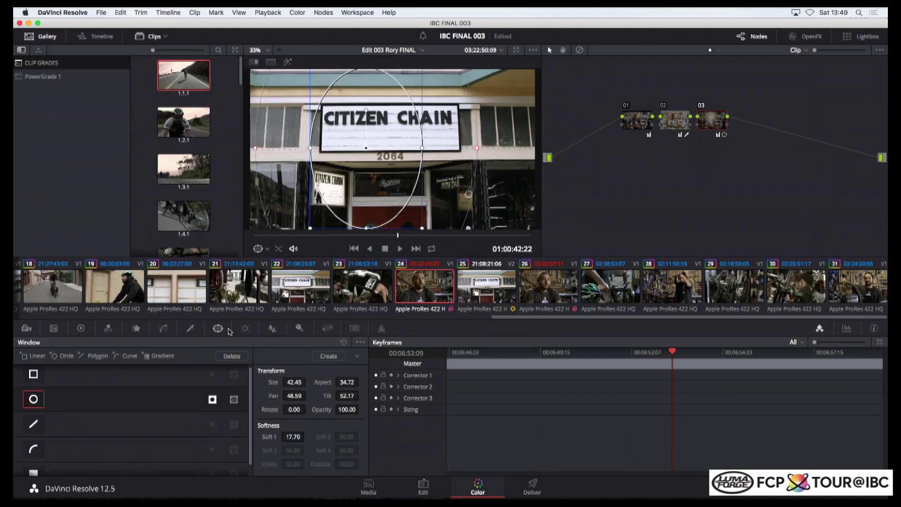
{"action": "key", "text": "super+Home"}
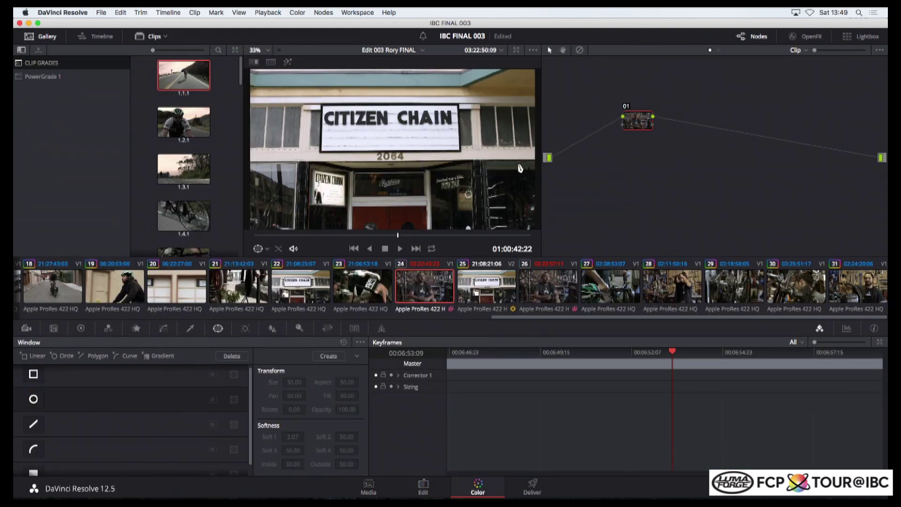
Return to the Edit page and play the timeline from the second marker to review the storefront clip
{"action": "left_click", "coordinate": [423, 487]}
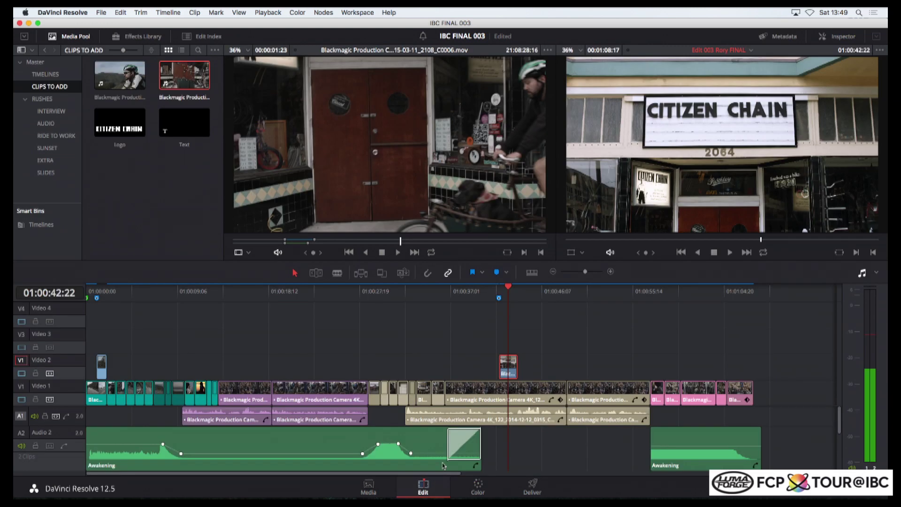
{"action": "left_click", "coordinate": [495, 293]}
{"action": "key", "text": "space"}
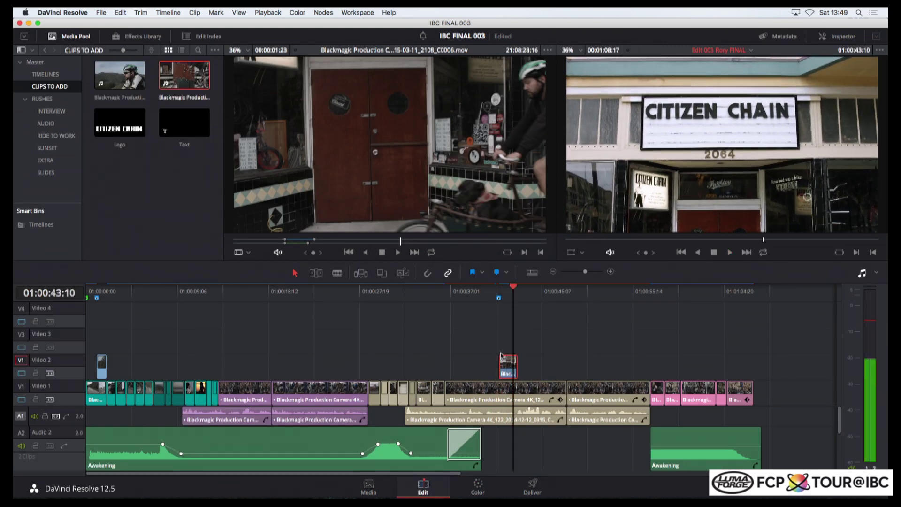
{"action": "key", "text": "space"}
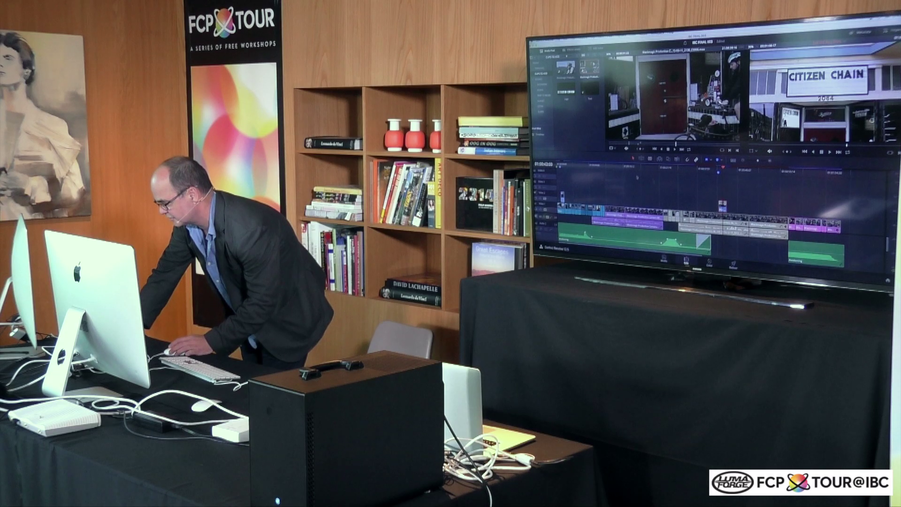
Place the Logo clip on Video 3 over the full length of the opening clip and check it at 01:00:00:20
{"action": "key", "text": "Home"}
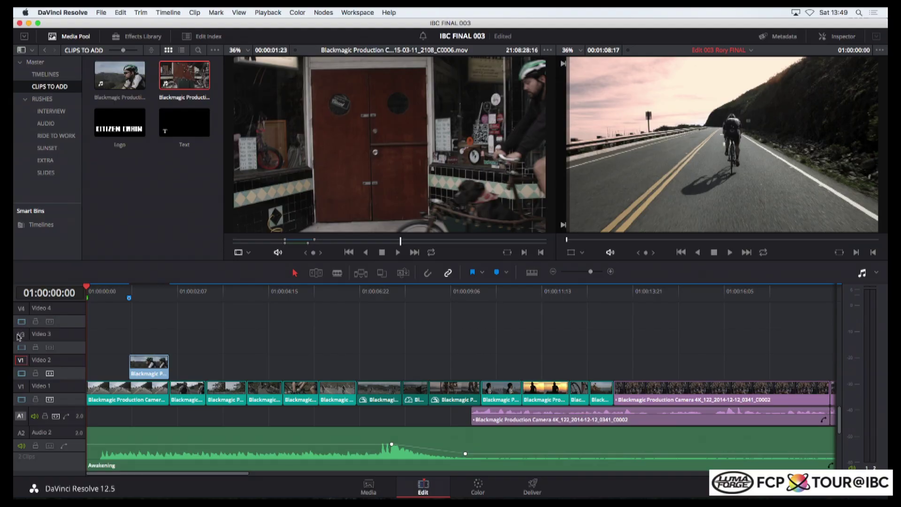
{"action": "left_click", "coordinate": [19, 335]}
{"action": "key", "text": "x"}
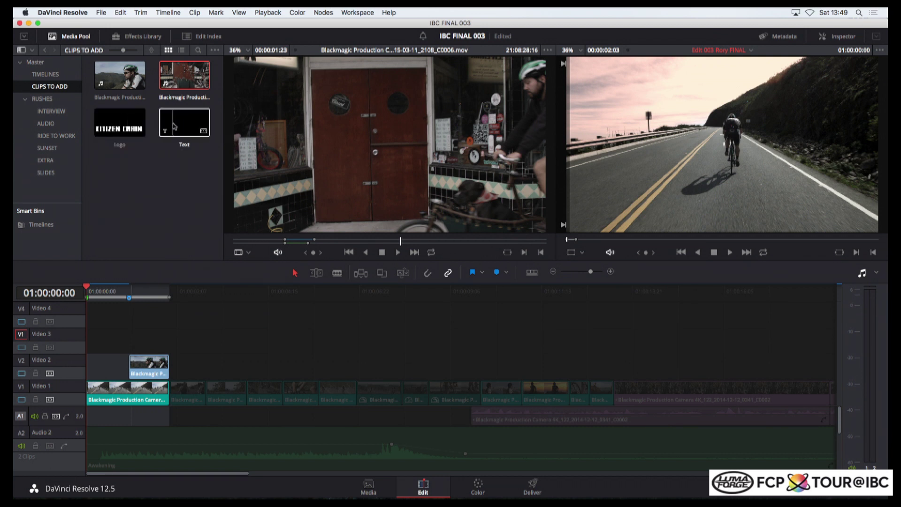
{"action": "left_click", "coordinate": [108, 124]}
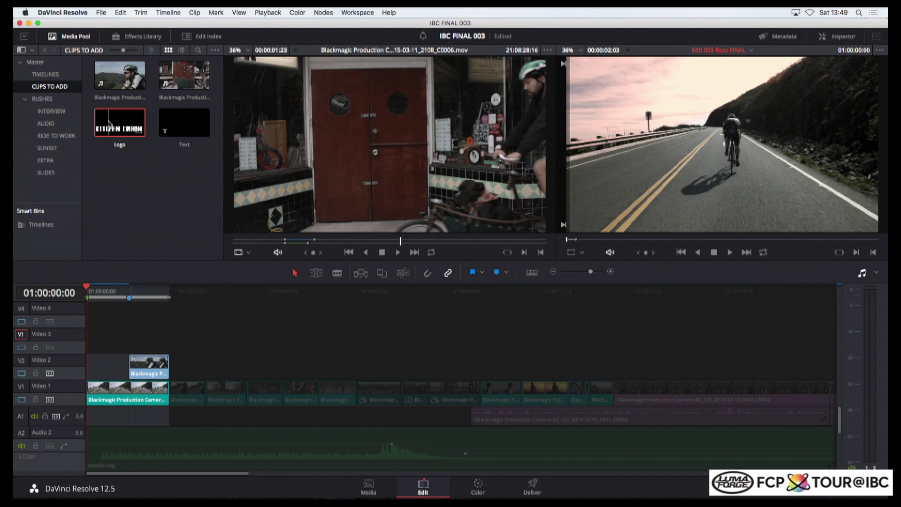
{"action": "double_click", "coordinate": [108, 123]}
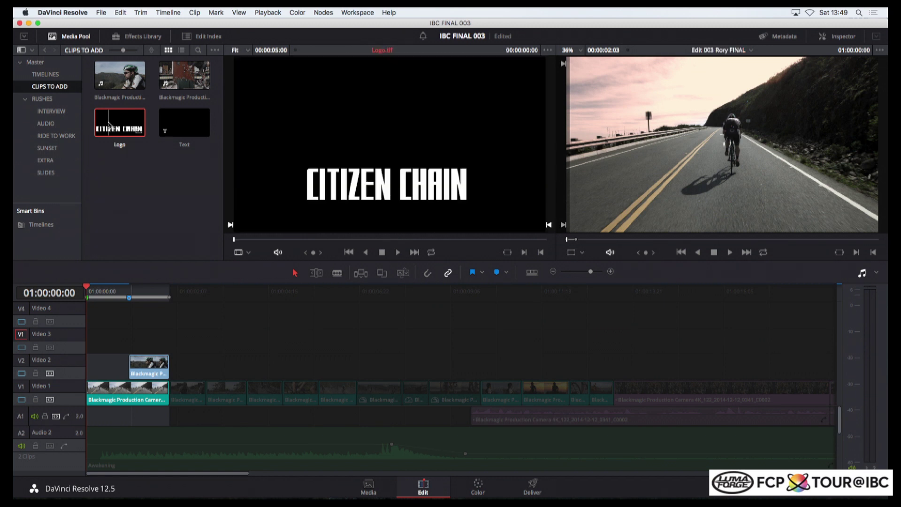
{"action": "key", "text": "F12"}
{"action": "left_click", "coordinate": [119, 287]}
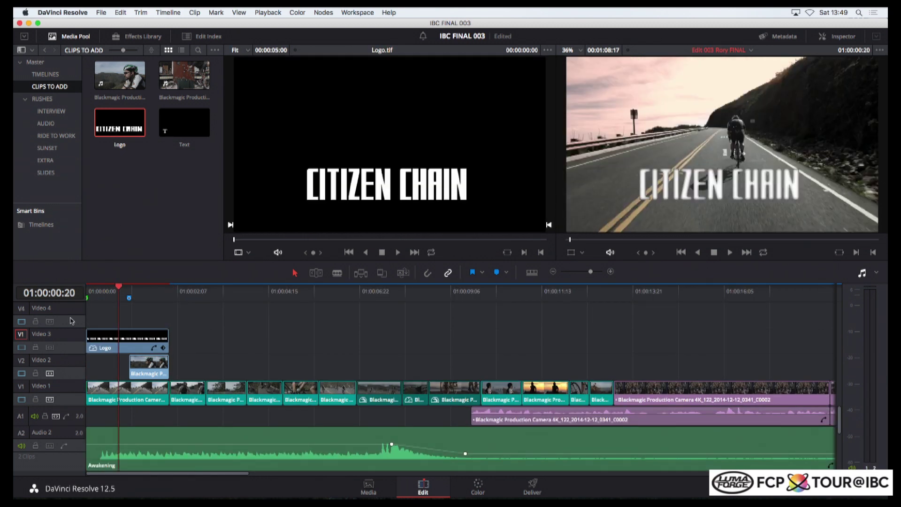
Place the ON YOUR BIKE text title on Video 4 over the full length of the opening clip and check it
{"action": "key", "text": "x"}
{"action": "left_click", "coordinate": [20, 308]}
{"action": "double_click", "coordinate": [184, 123]}
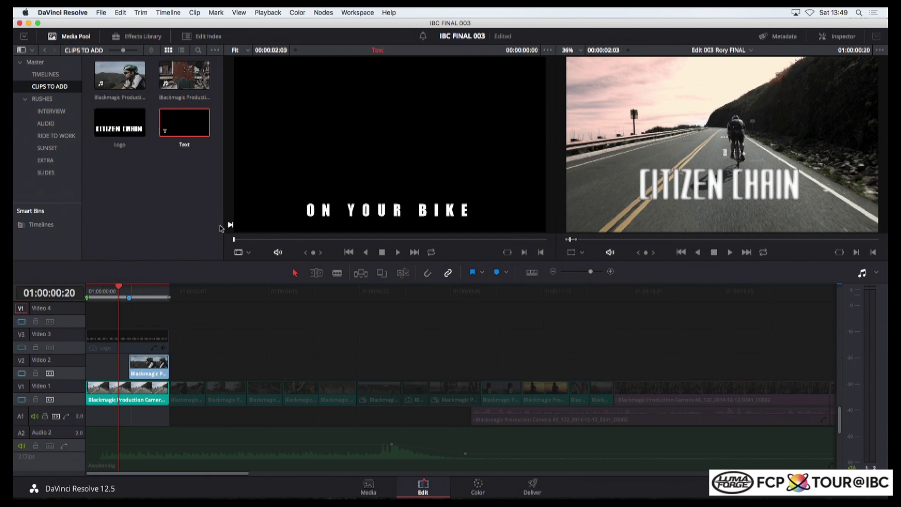
{"action": "key", "text": "F12"}
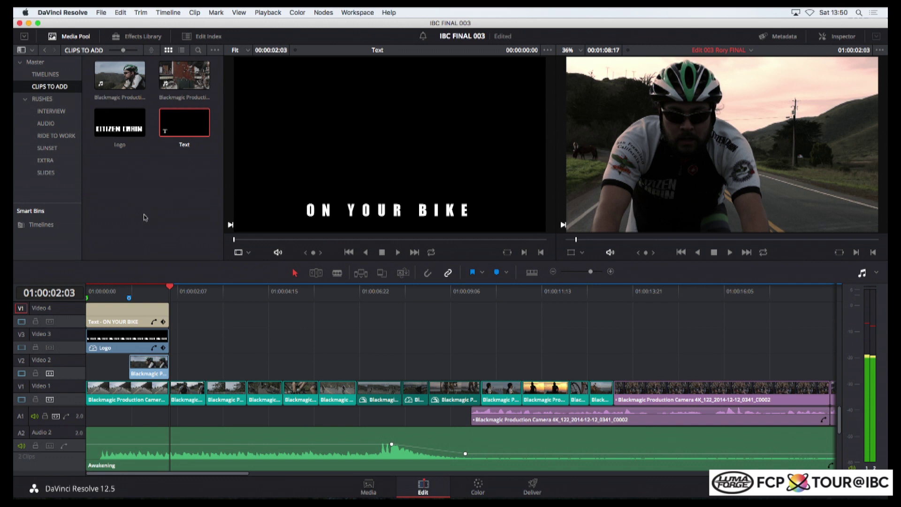
{"action": "left_click", "coordinate": [120, 298]}
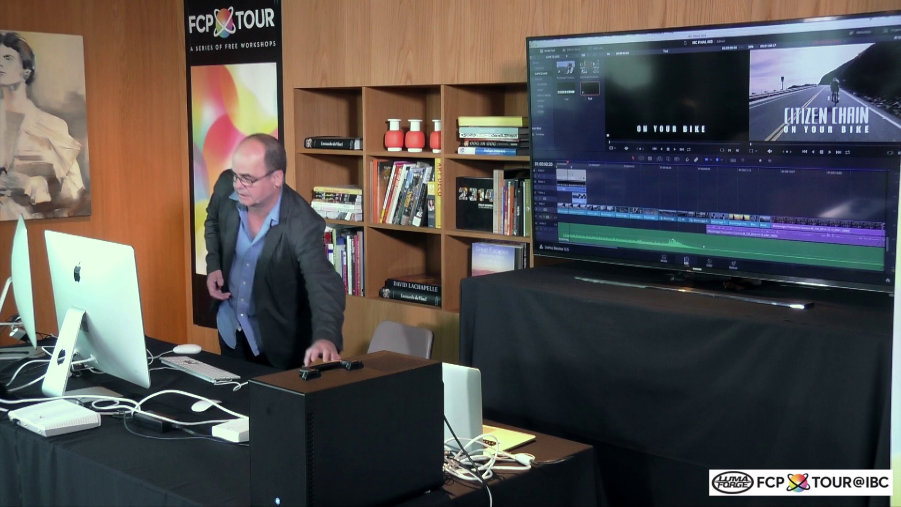
On the grading workstation, reload the project as collaborator and publish the pending collaboration updates before reloading
{"action": "key", "text": "shift+6"}
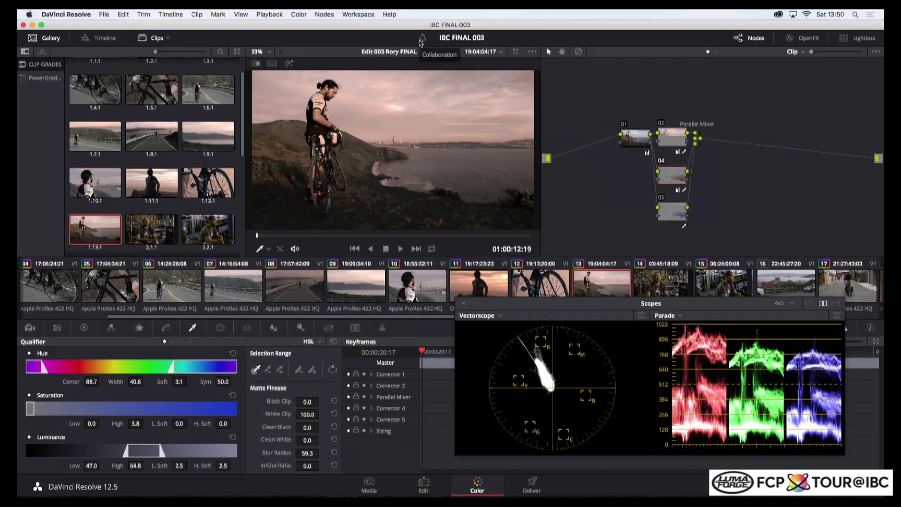
{"action": "left_click", "coordinate": [422, 39]}
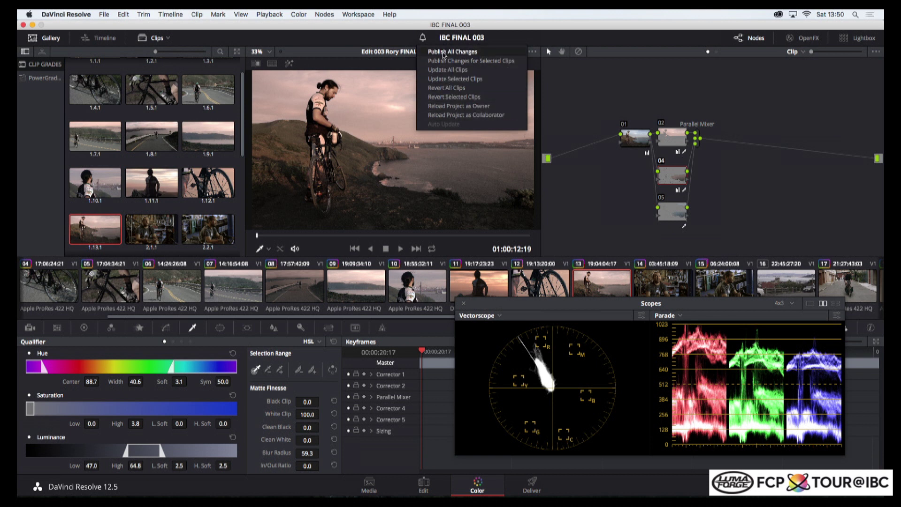
{"action": "left_click", "coordinate": [444, 115]}
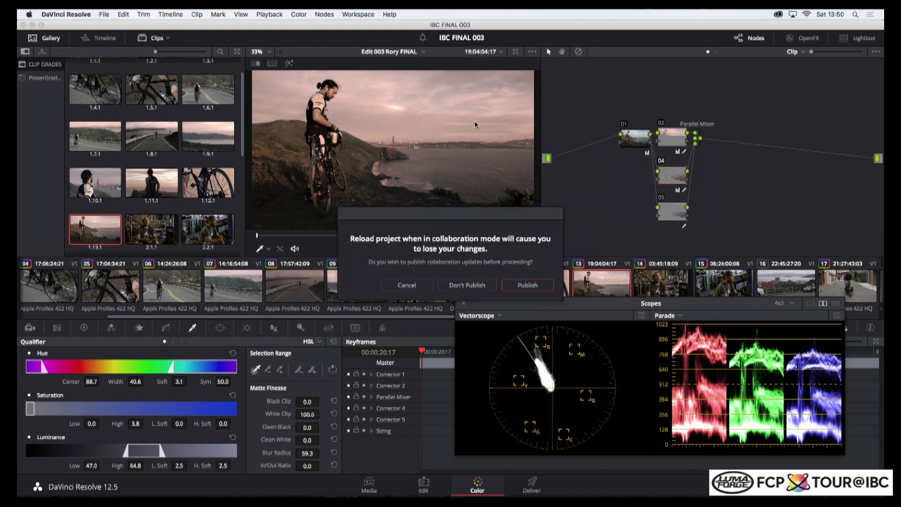
{"action": "left_click", "coordinate": [512, 283]}
{"action": "left_click", "coordinate": [525, 284]}
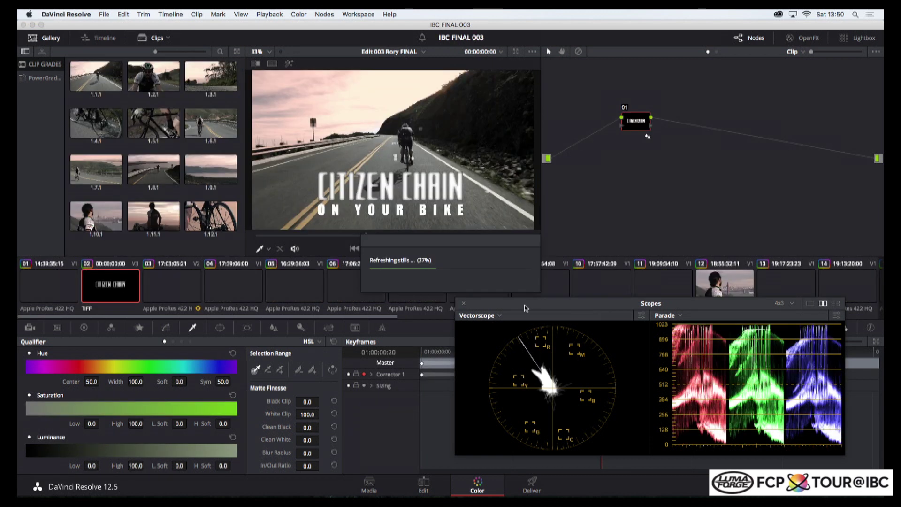
Add a serial node after node 02 of clip 01
{"action": "left_click", "coordinate": [435, 488]}
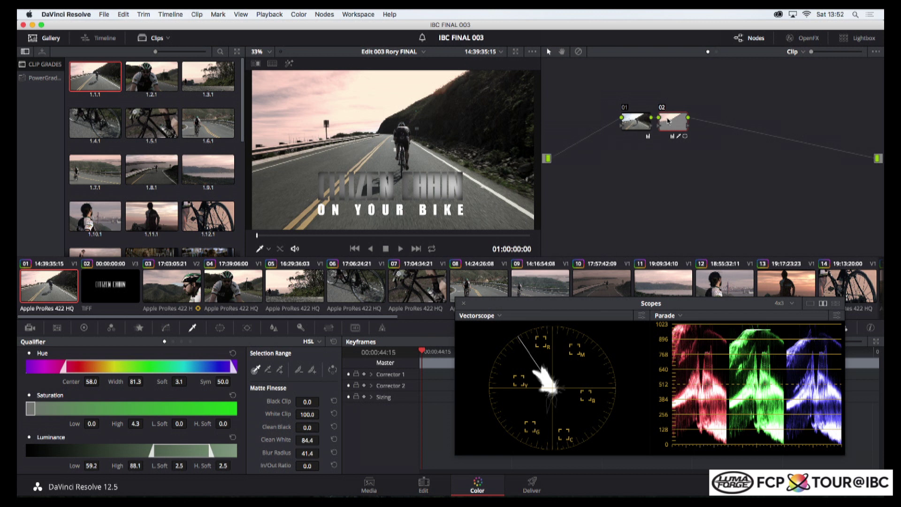
{"action": "key", "text": "alt+s"}
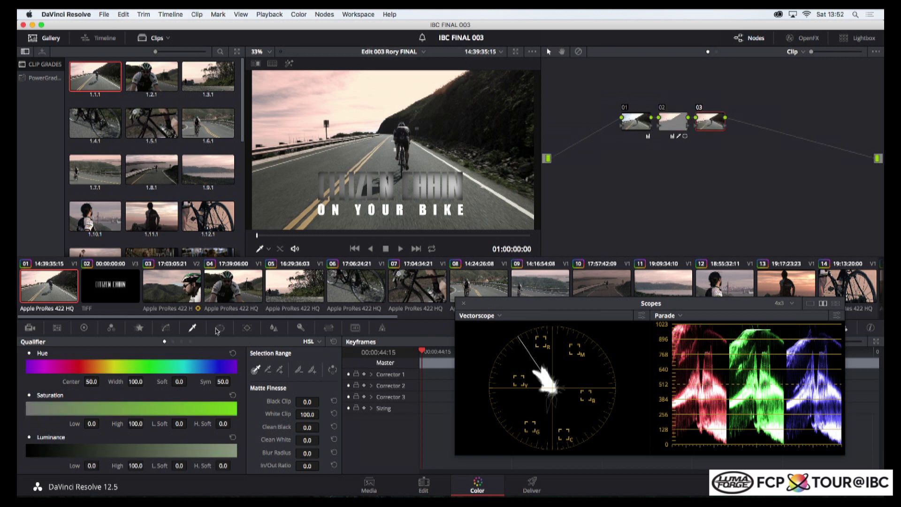
Add an inverted circular window around the title on node 03, stretched to an aspect of about 81 with softness about 5.9
{"action": "left_click", "coordinate": [221, 327]}
{"action": "left_click", "coordinate": [36, 403]}
{"action": "left_click_drag", "start_coordinate": [374, 158], "coordinate": [347, 188]}
{"action": "left_click_drag", "start_coordinate": [268, 182], "coordinate": [246, 182]}
{"action": "left_click_drag", "start_coordinate": [332, 191], "coordinate": [330, 197]}
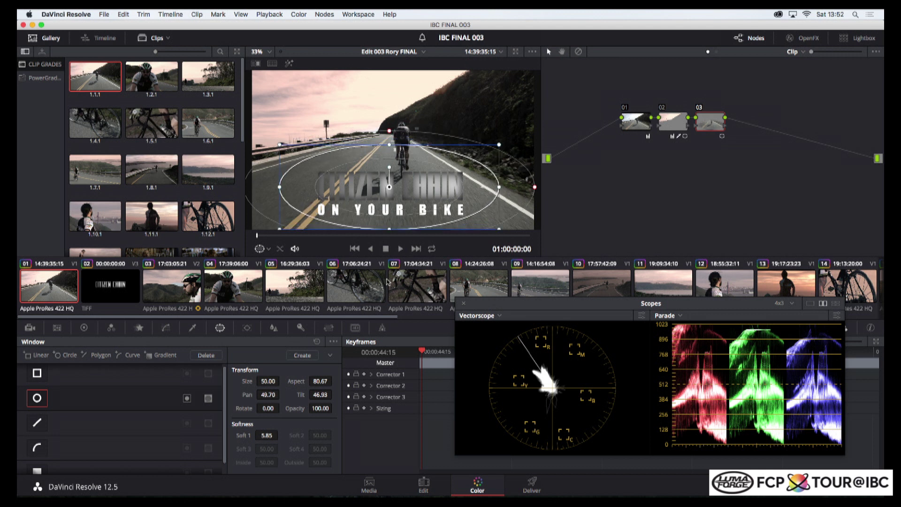
{"action": "left_click", "coordinate": [187, 398]}
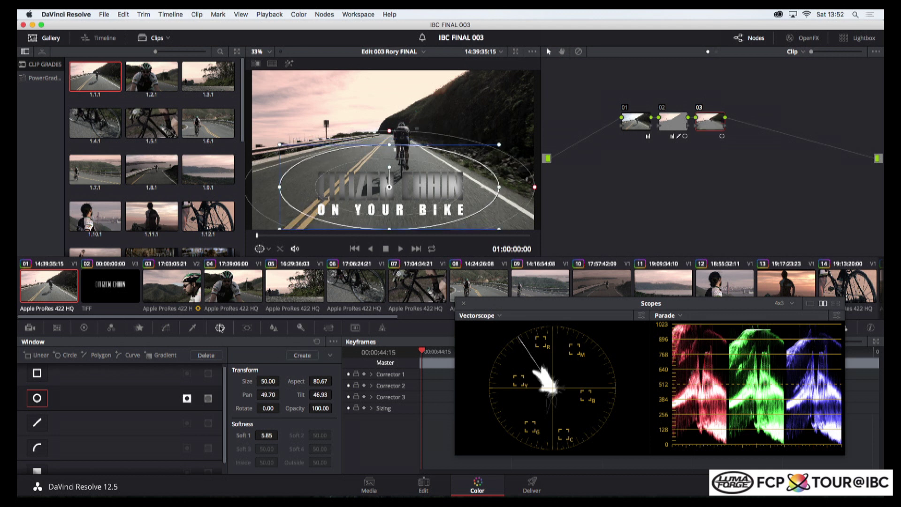
Set the blur radius of node 03 to 1.07 for all channels and move on to clip 03
{"action": "left_click", "coordinate": [274, 328]}
{"action": "left_click_drag", "start_coordinate": [58, 390], "coordinate": [47, 358]}
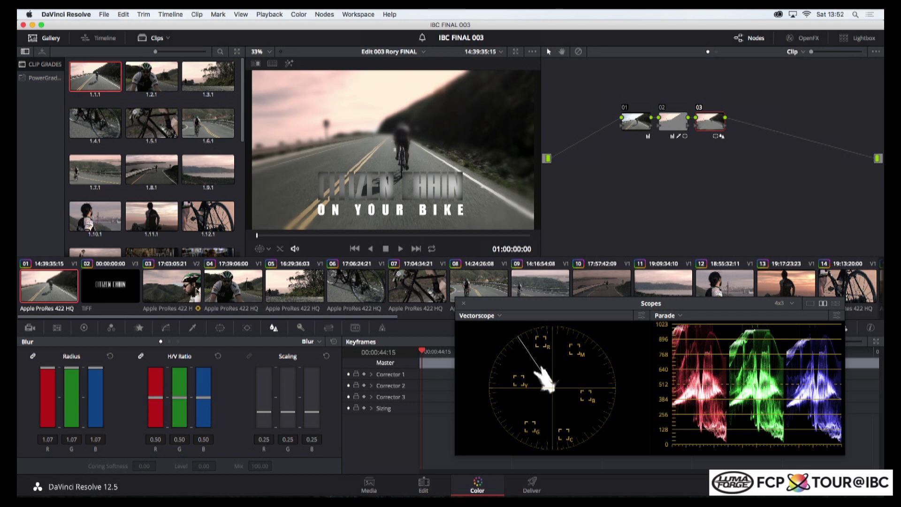
{"action": "left_click", "coordinate": [197, 289]}
{"action": "key", "text": "alt+s"}
{"action": "key", "text": "super+v"}
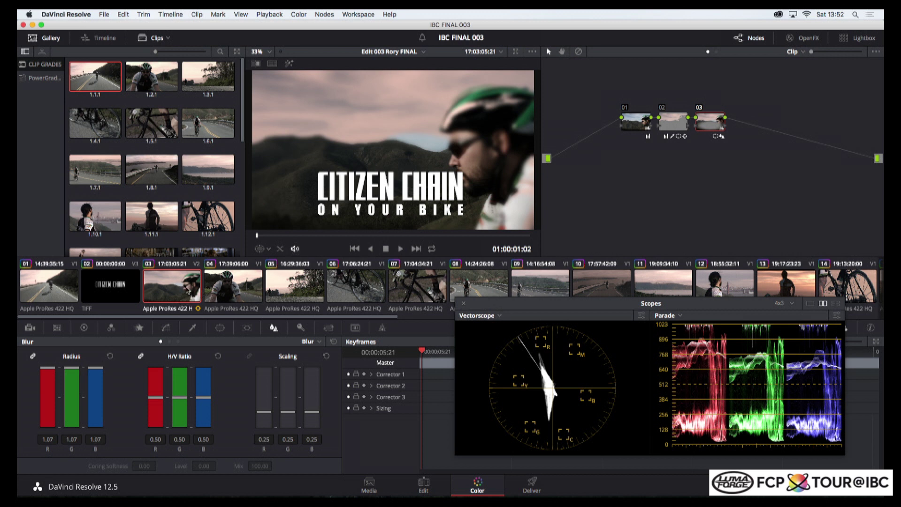
{"action": "key", "text": "Delete"}
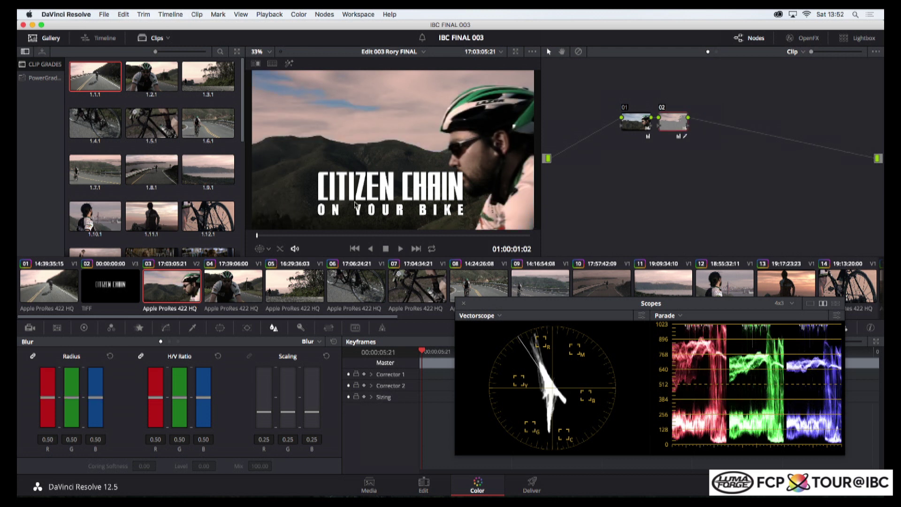
Resample the sky in node 02's qualifier with the highlight on and check the matte at 01:00:01:12
{"action": "left_click", "coordinate": [192, 327]}
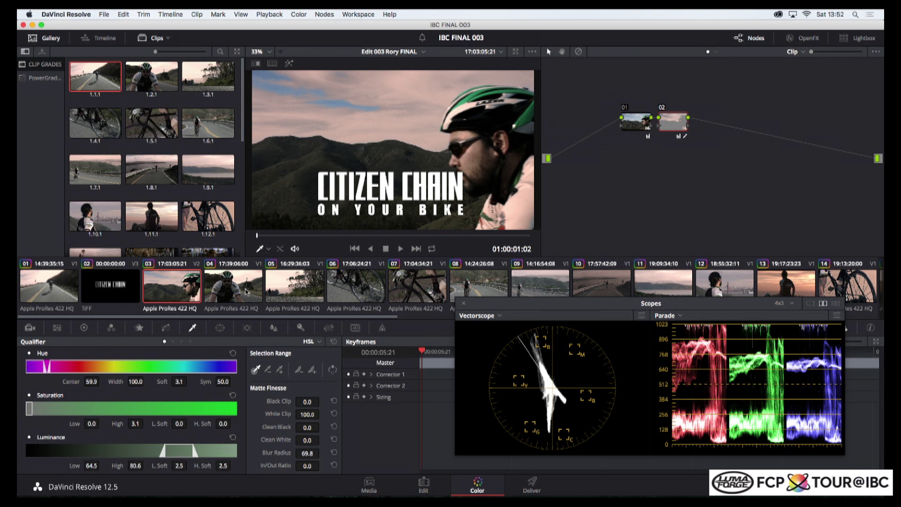
{"action": "key", "text": "shift+h"}
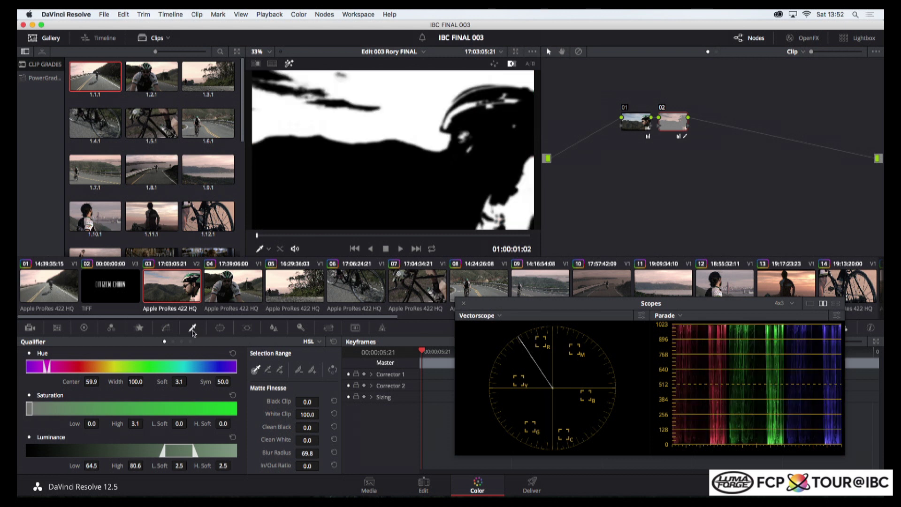
{"action": "left_click", "coordinate": [362, 95]}
{"action": "left_click_drag", "start_coordinate": [347, 236], "coordinate": [368, 237]}
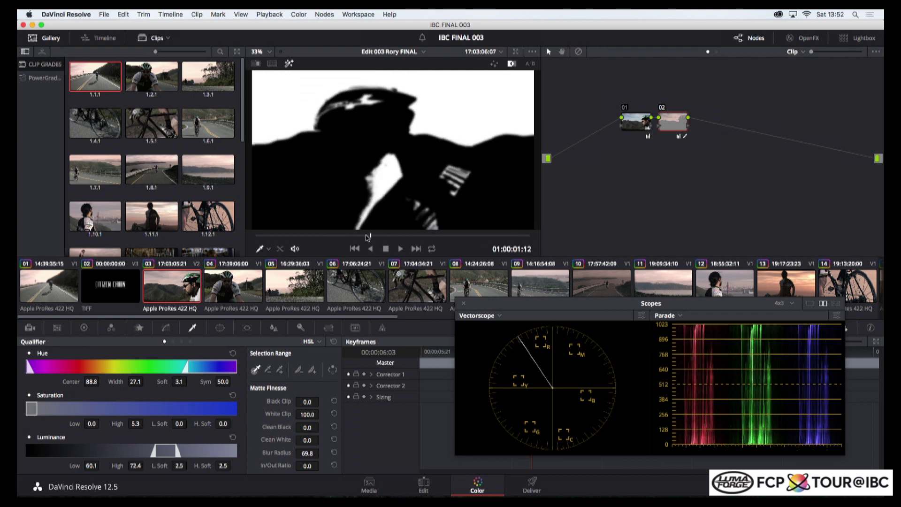
Enclose the rider's neck and jersey in a closed curve window on node 02, with the highlight off
{"action": "left_click", "coordinate": [219, 328]}
{"action": "left_click", "coordinate": [37, 447]}
{"action": "left_click", "coordinate": [326, 187]}
{"action": "left_click", "coordinate": [372, 139]}
{"action": "key", "text": "shift+h"}
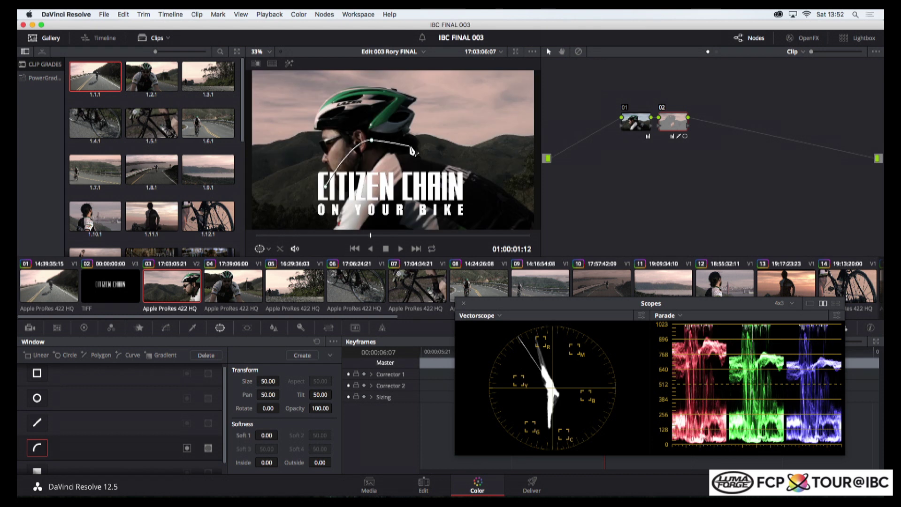
{"action": "left_click", "coordinate": [473, 159]}
{"action": "left_click", "coordinate": [457, 223]}
{"action": "left_click_drag", "start_coordinate": [324, 235], "coordinate": [302, 235]}
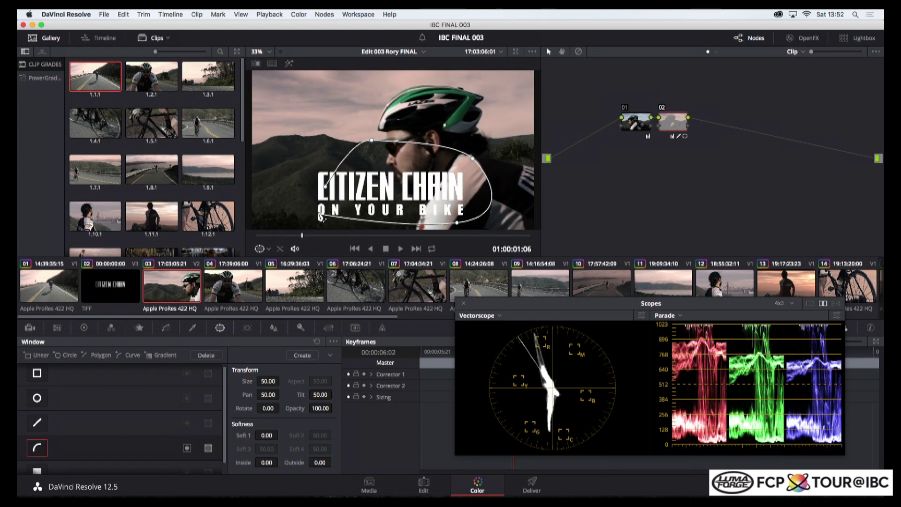
{"action": "left_click", "coordinate": [318, 210]}
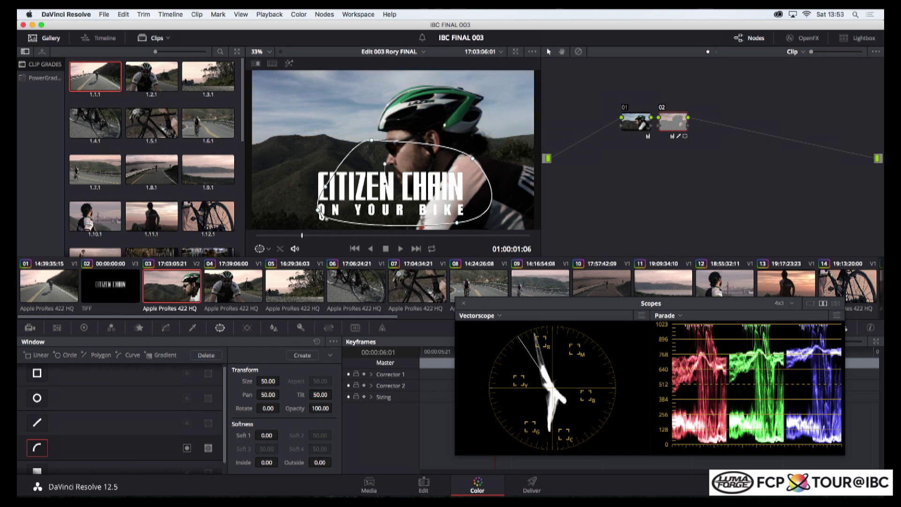
Invert the curve window at 01:00:01:12 to exclude the rider's jersey from the sky correction
{"action": "left_click", "coordinate": [334, 234]}
{"action": "left_click_drag", "start_coordinate": [334, 235], "coordinate": [370, 236]}
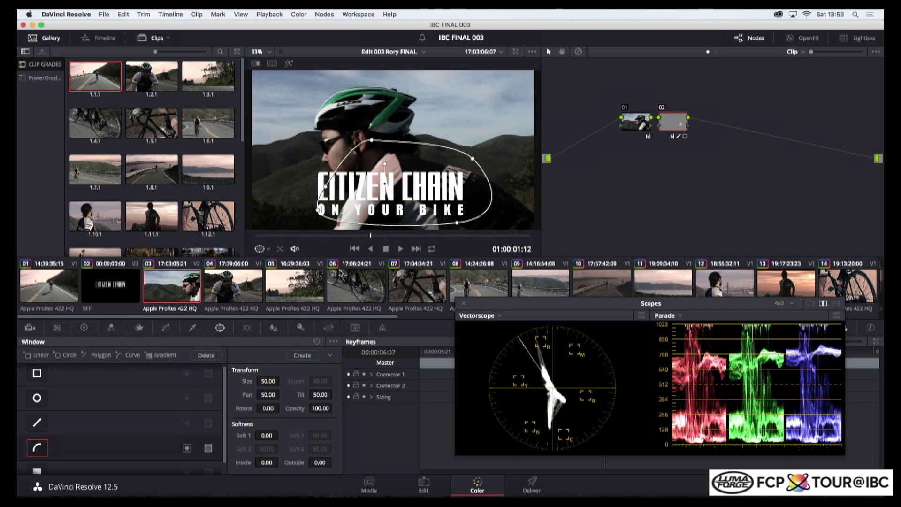
{"action": "left_click", "coordinate": [187, 447]}
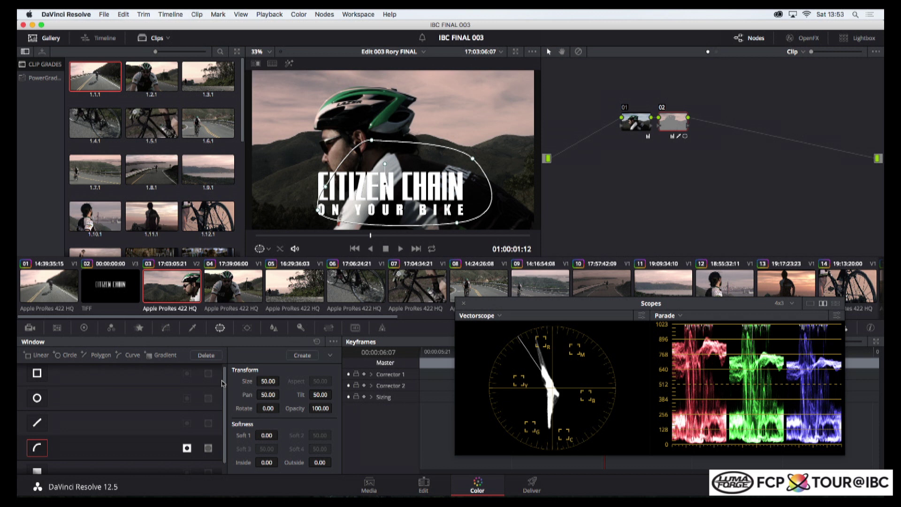
Track the curve window forward and backward through clip 03 with the Cloud Tracker
{"action": "key", "text": "super+t"}
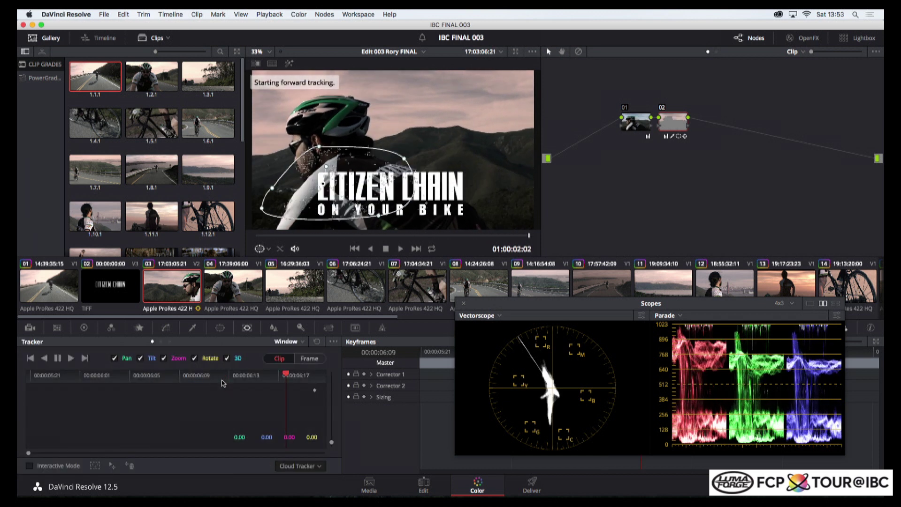
{"action": "left_click", "coordinate": [436, 235]}
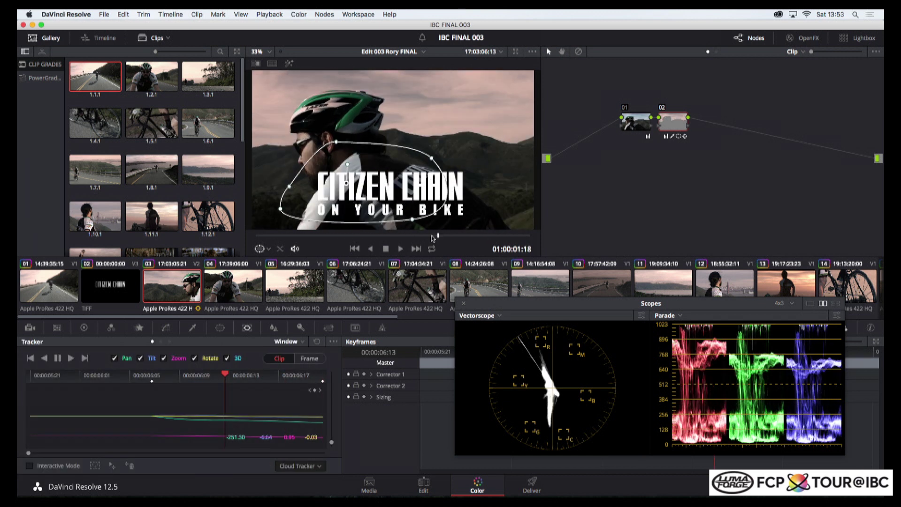
{"action": "key", "text": "alt+t"}
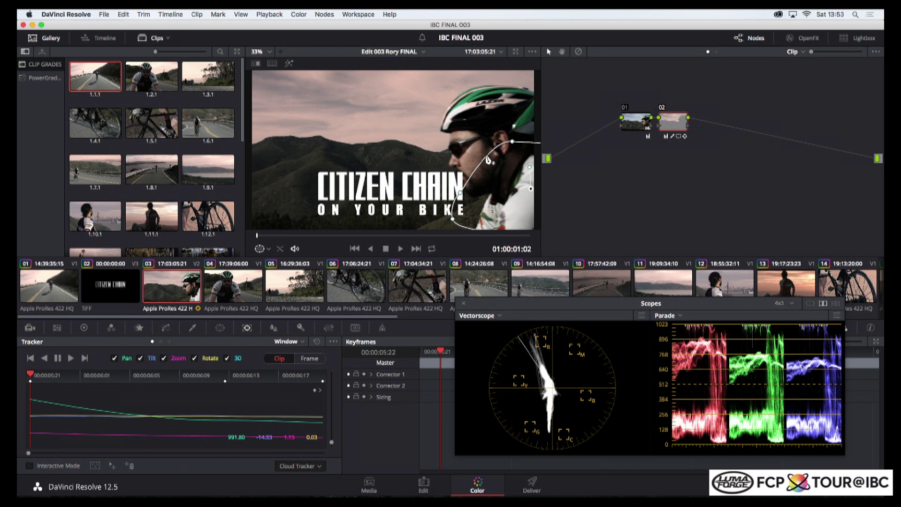
Append the blur node with its circular window to clip 03's grade and publish all collaboration changes
{"action": "key", "text": "alt+c"}
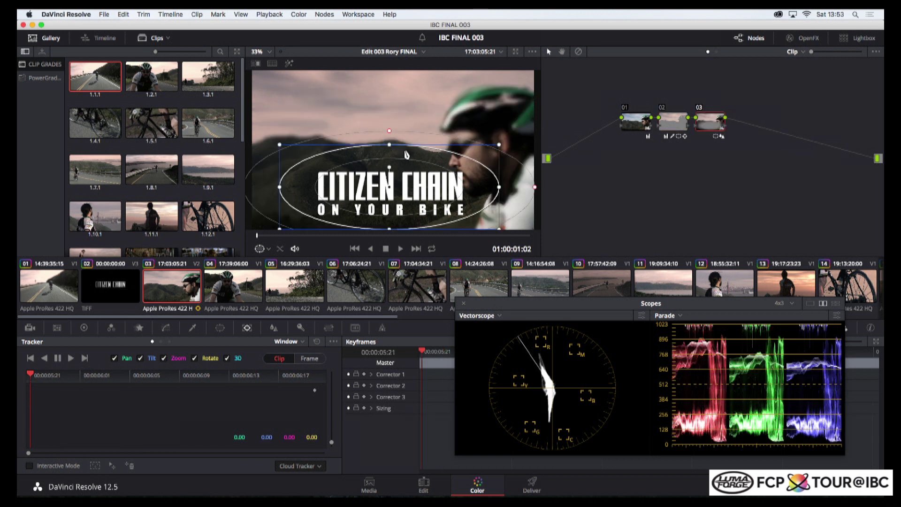
{"action": "left_click_drag", "start_coordinate": [325, 236], "coordinate": [372, 234]}
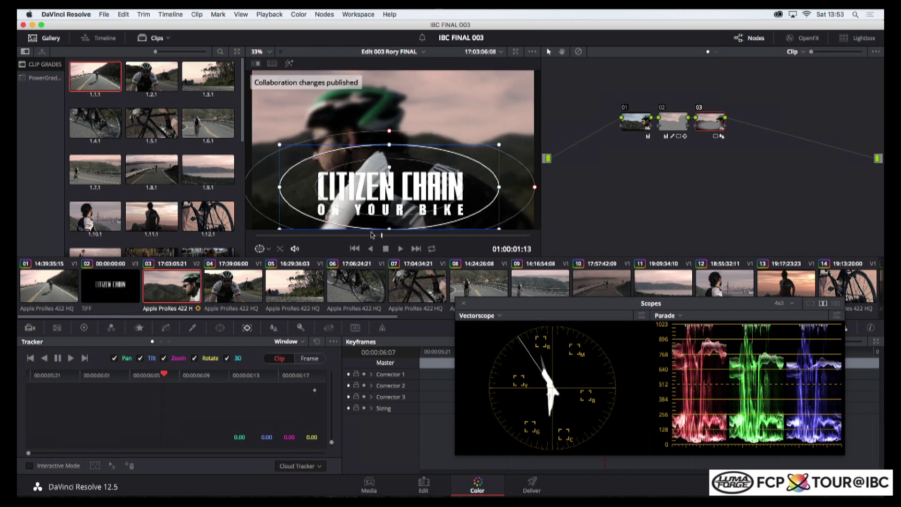
{"action": "left_click", "coordinate": [422, 38]}
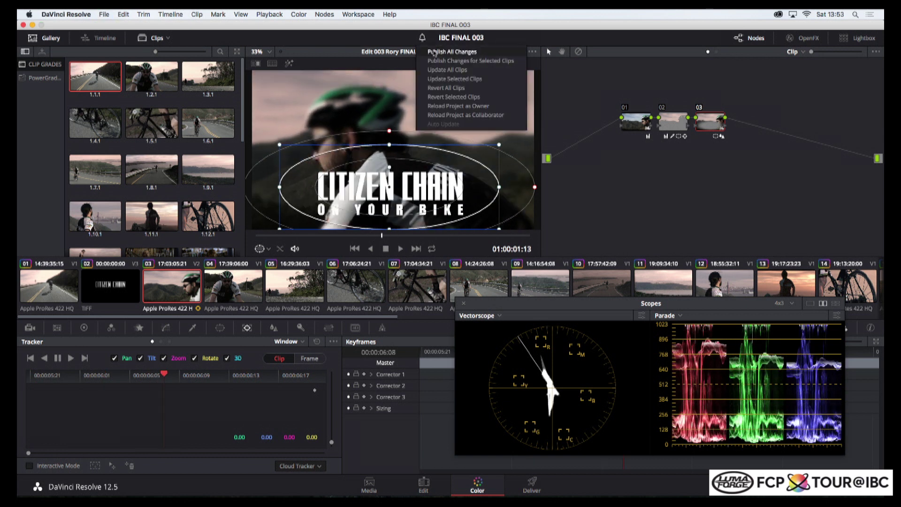
{"action": "left_click", "coordinate": [436, 52]}
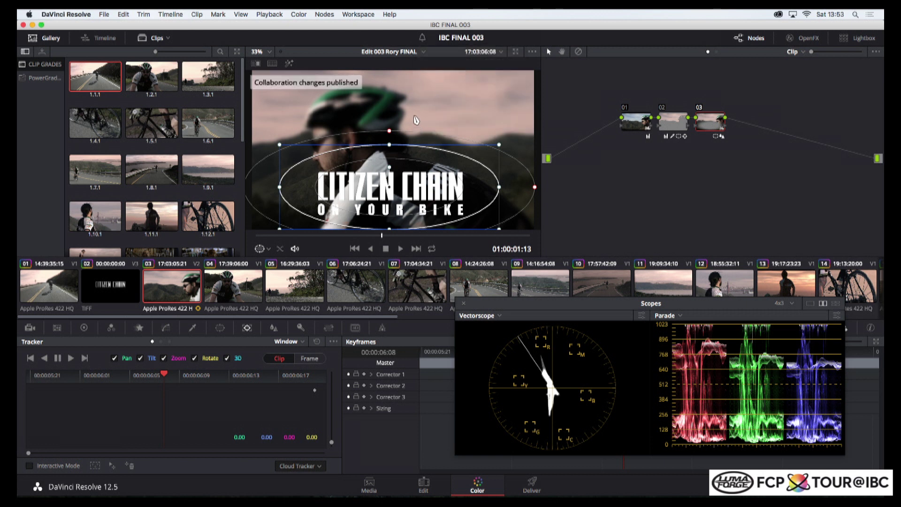